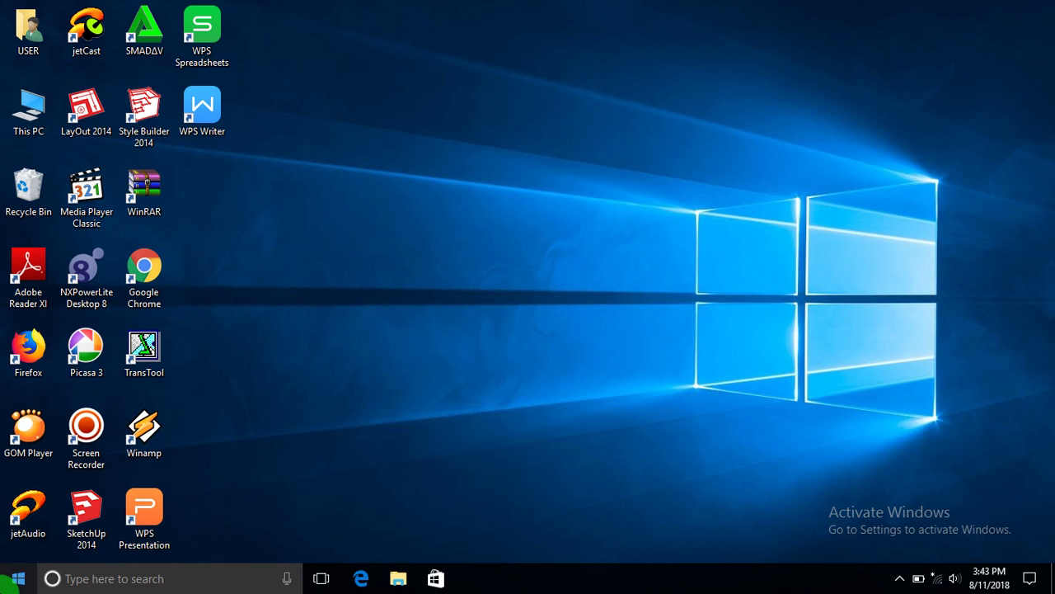
- Find and open Control Panel, then open the Language preferences under Clock, Language, and Region
click(7, 581)
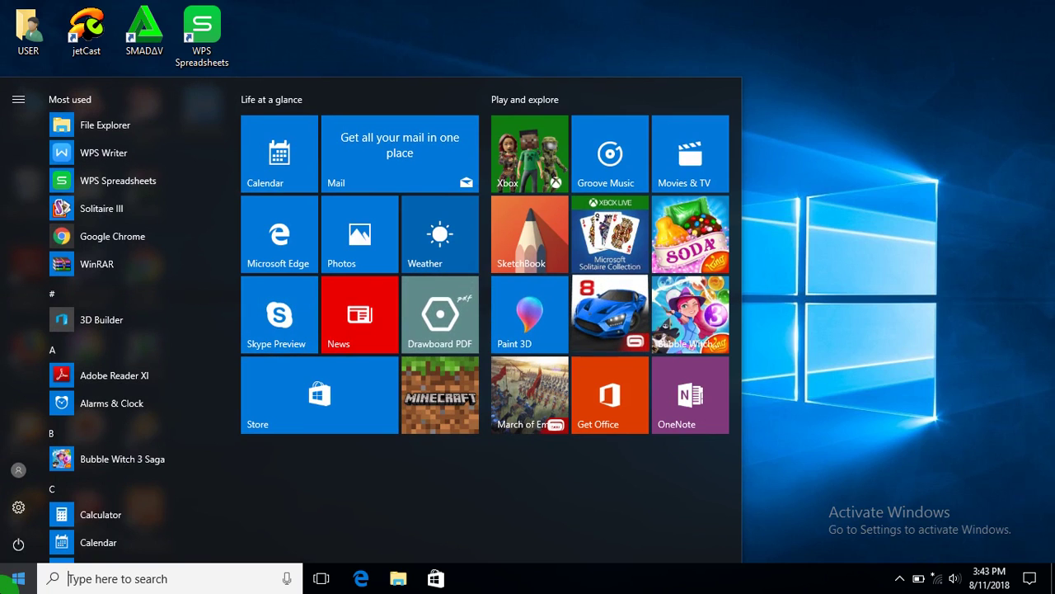
text(con)
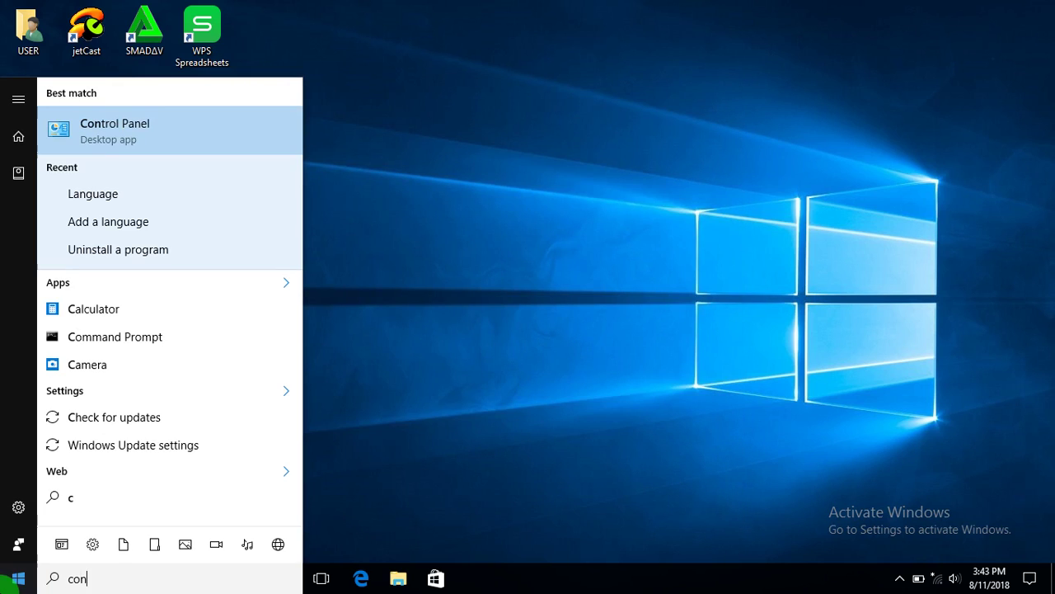
text(trol)
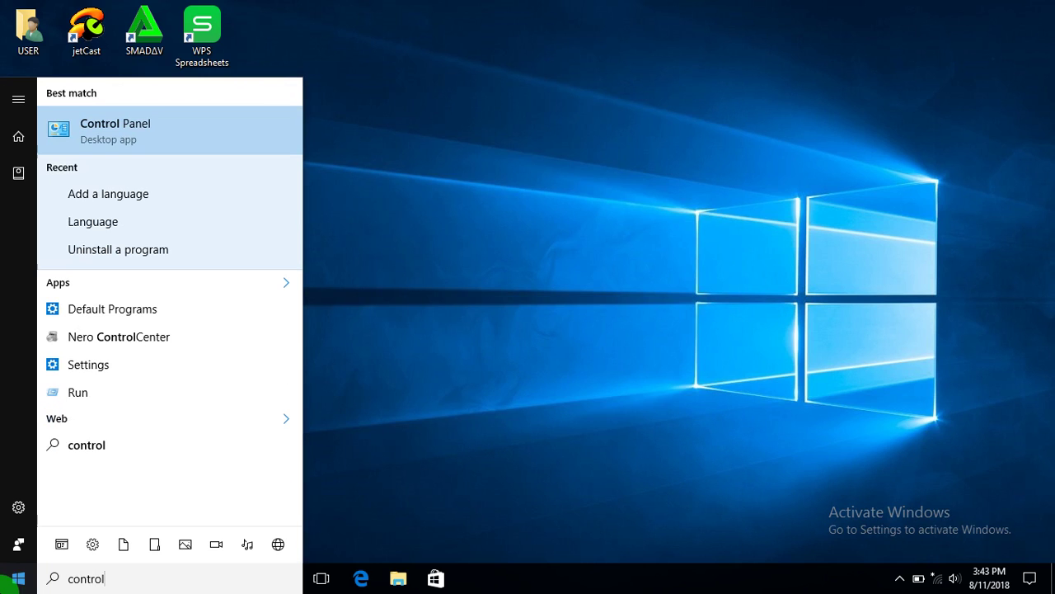
click(144, 127)
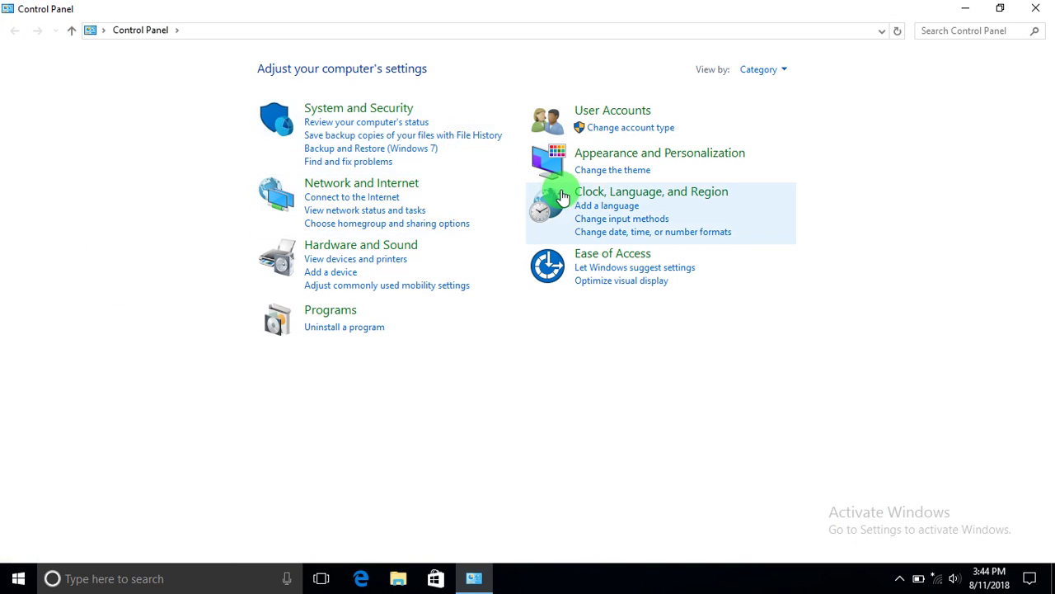
click(676, 196)
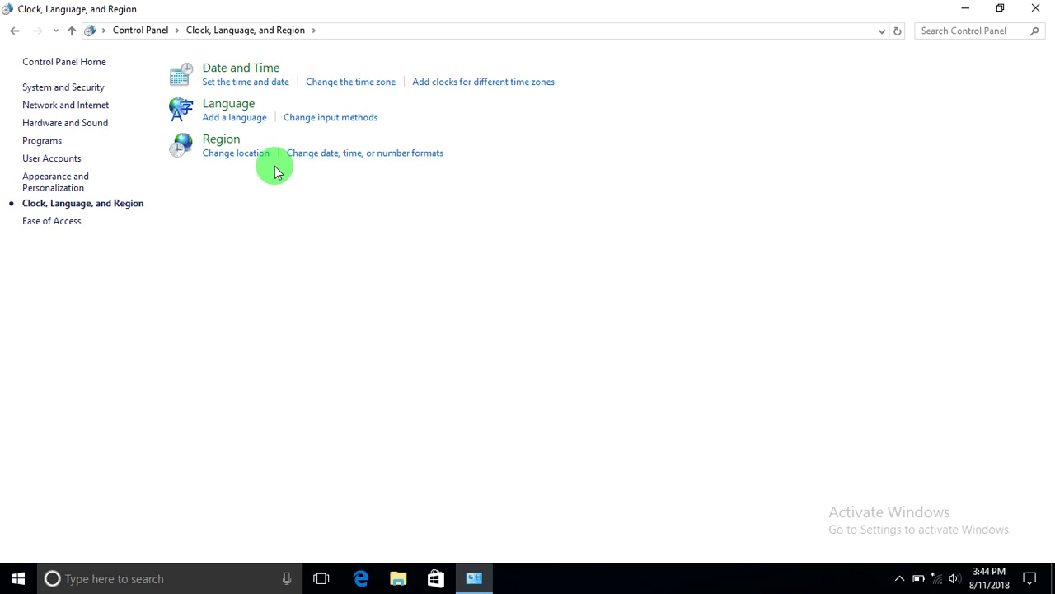
click(223, 107)
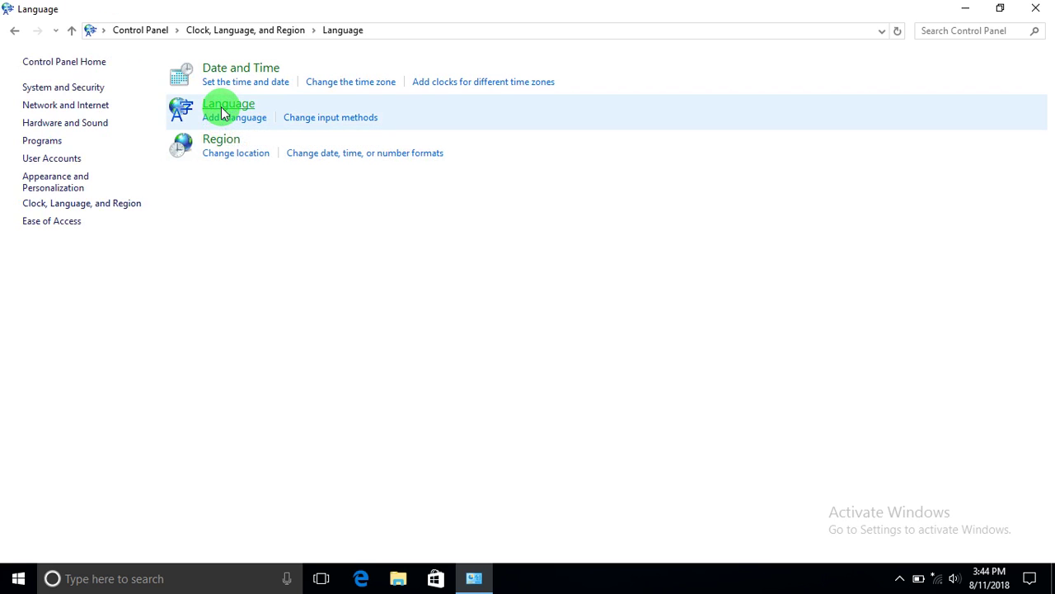
click(273, 165)
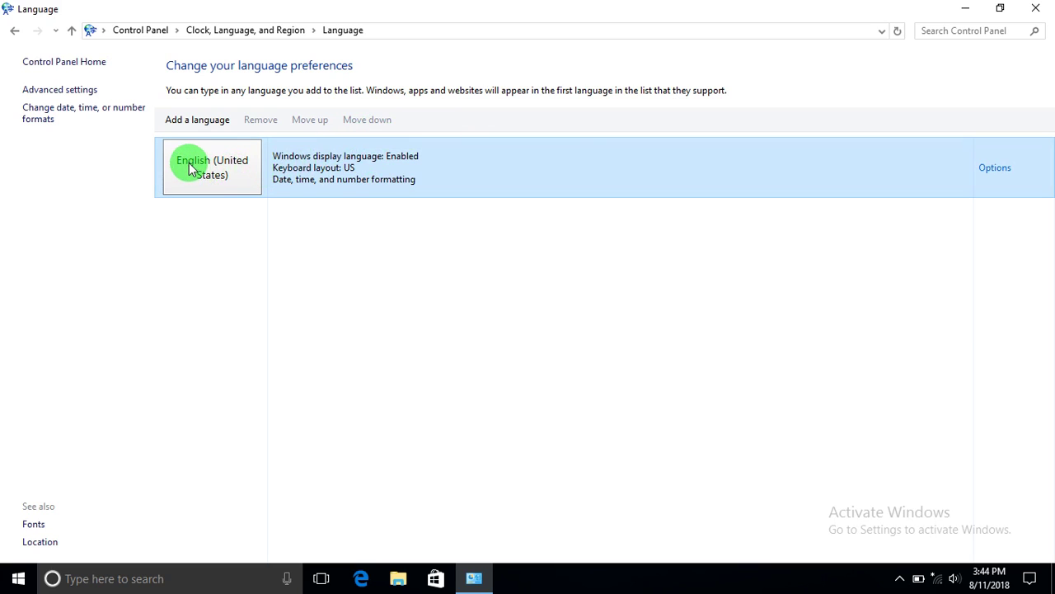
click(289, 216)
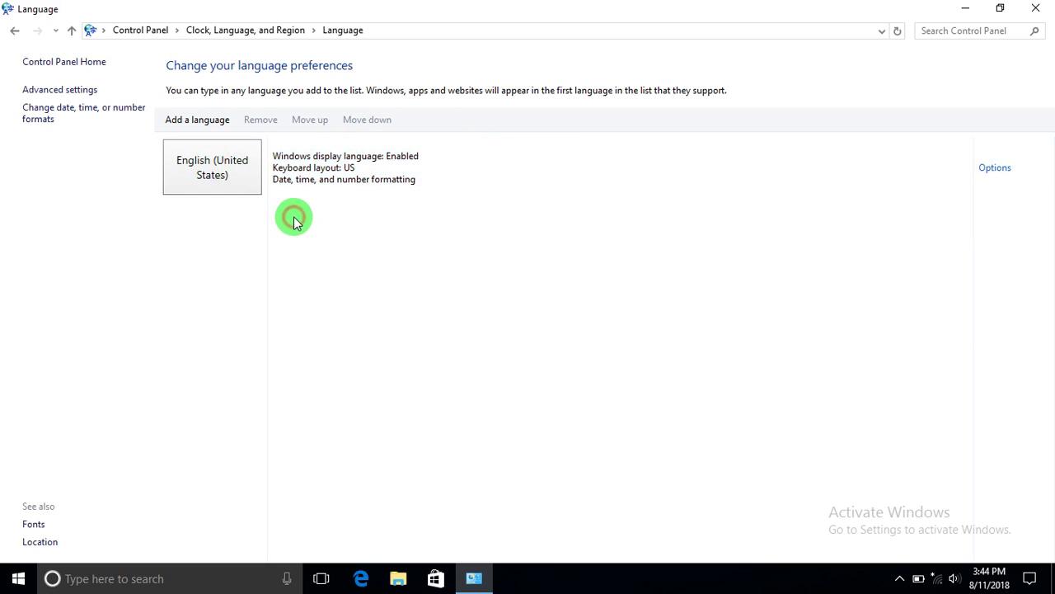
click(310, 169)
click(189, 252)
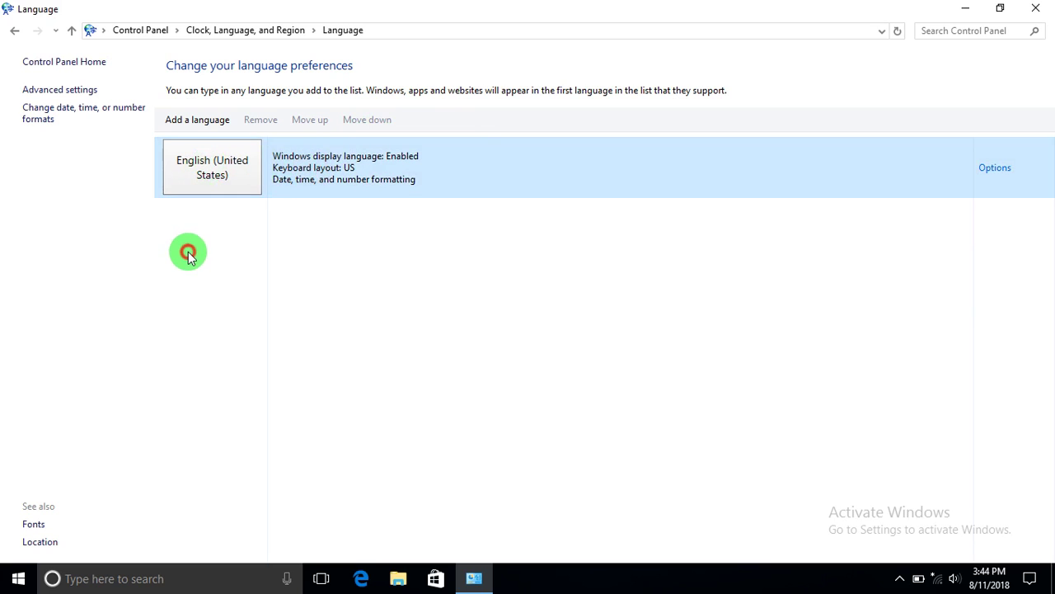
click(216, 190)
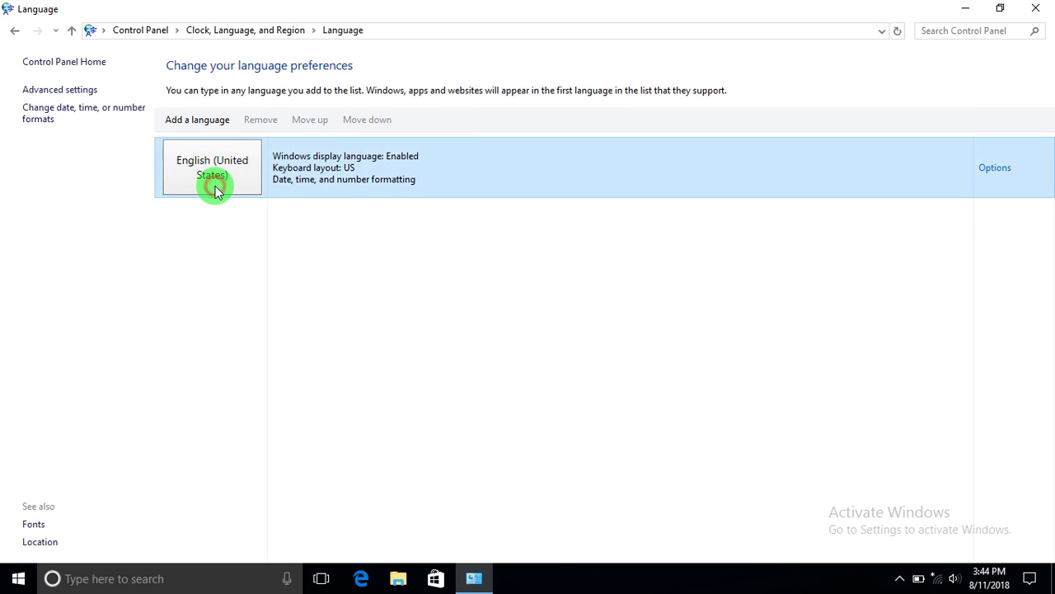
click(315, 234)
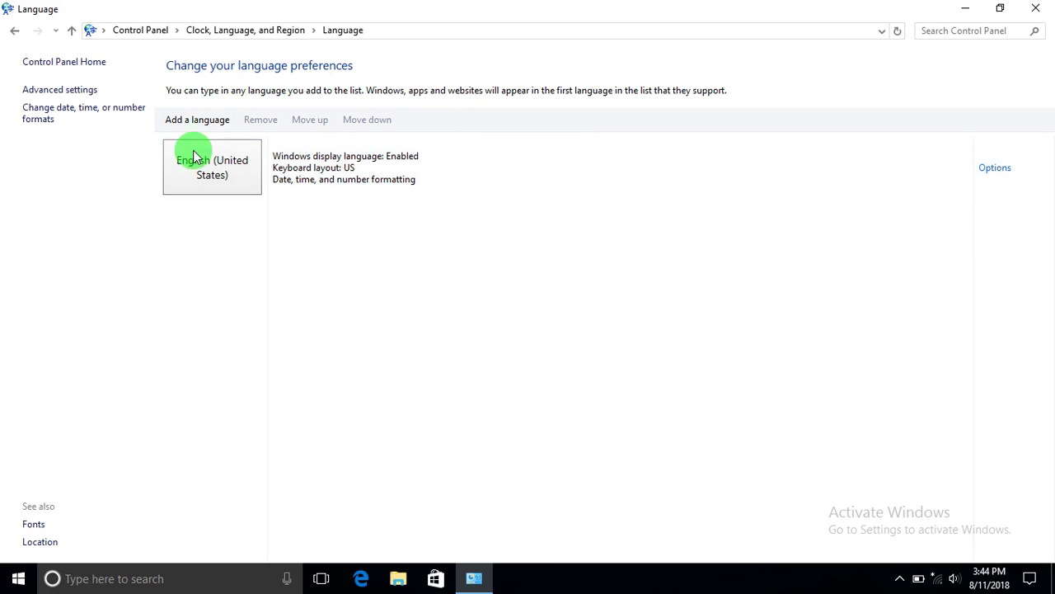
click(216, 175)
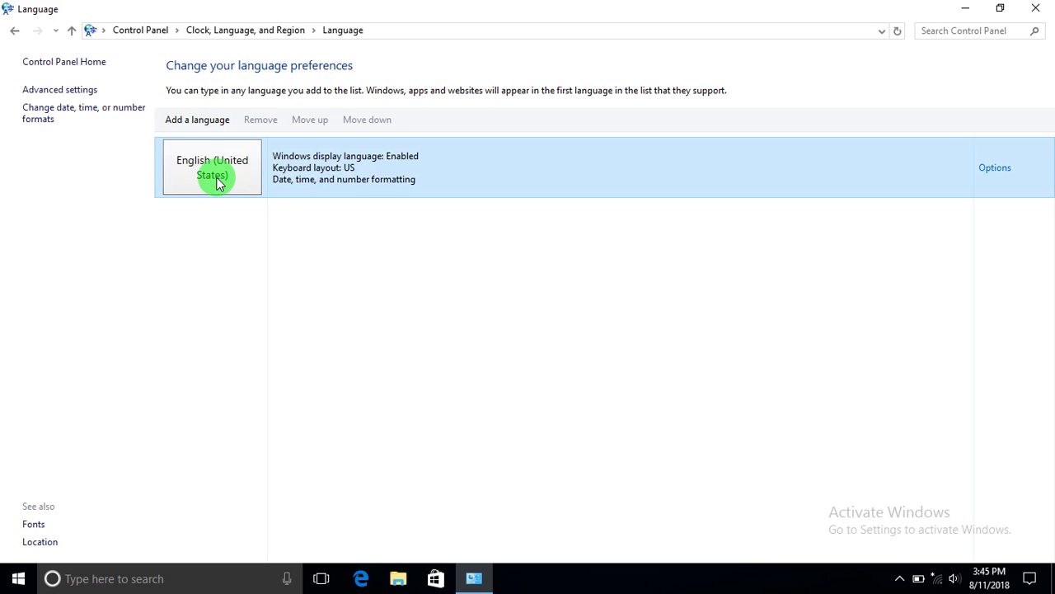
click(223, 214)
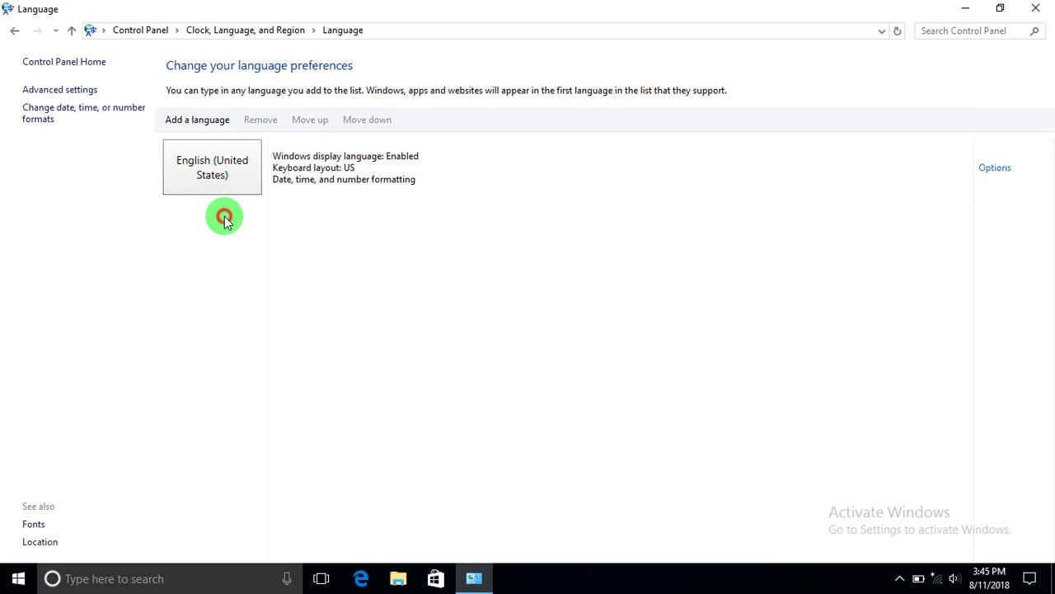
- Add the Arabic (Saudi Arabia) regional variant to the list of preferred languages
click(198, 126)
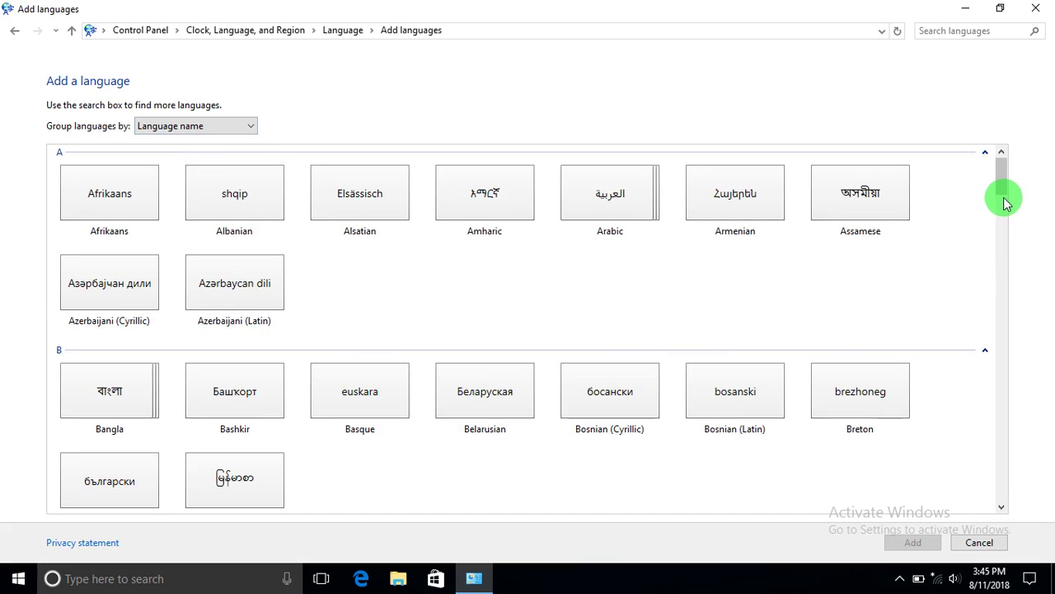
mouse_move(1004, 185)
mouse_down()
mouse_move(995, 278)
mouse_move(1005, 262)
mouse_move(962, 484)
mouse_move(961, 306)
mouse_move(1002, 164)
mouse_up()
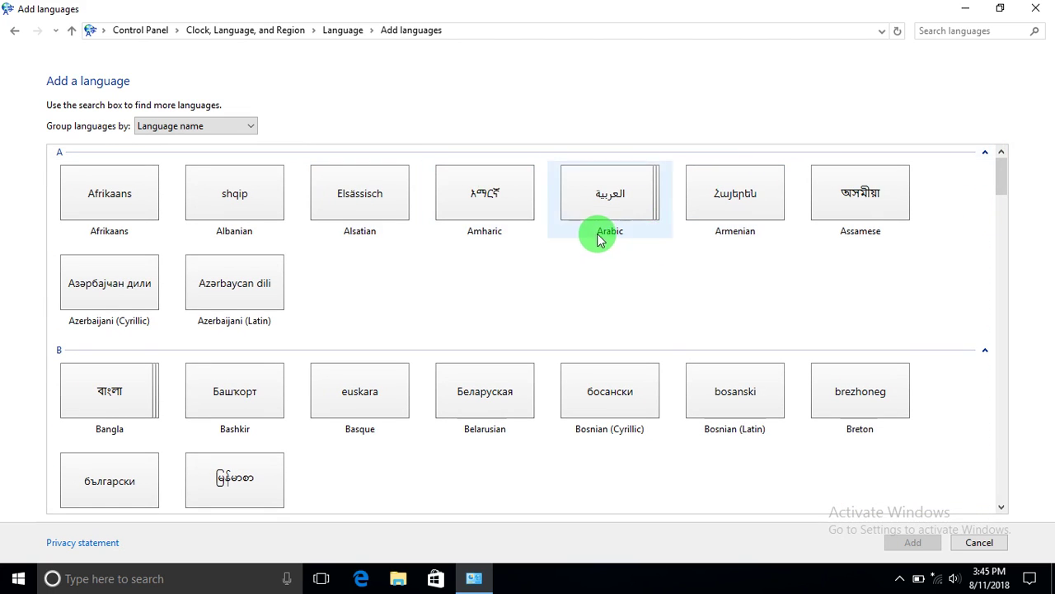
click(614, 206)
click(614, 206)
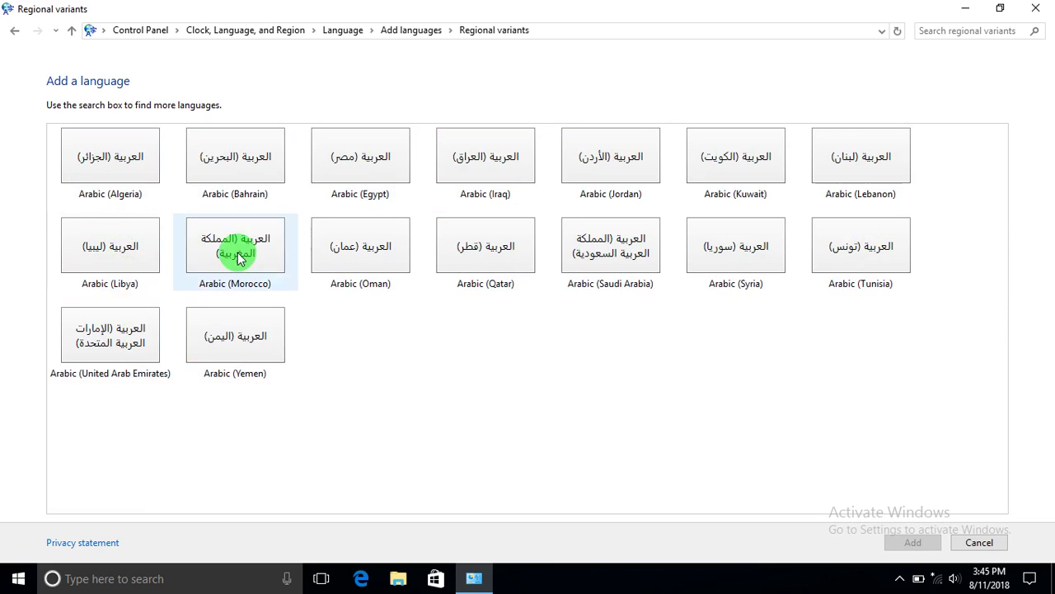
click(602, 281)
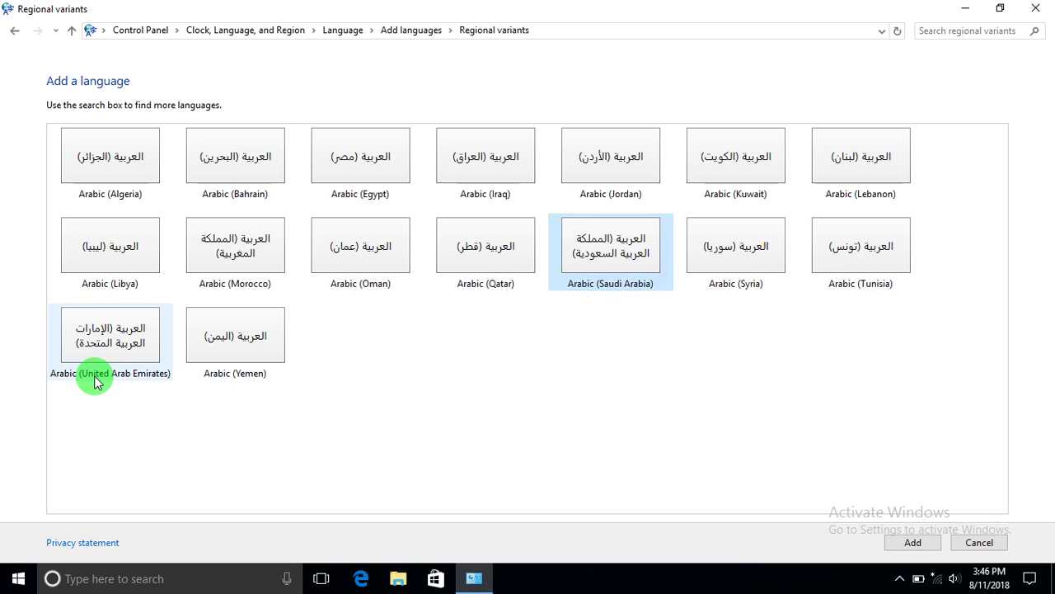
click(580, 258)
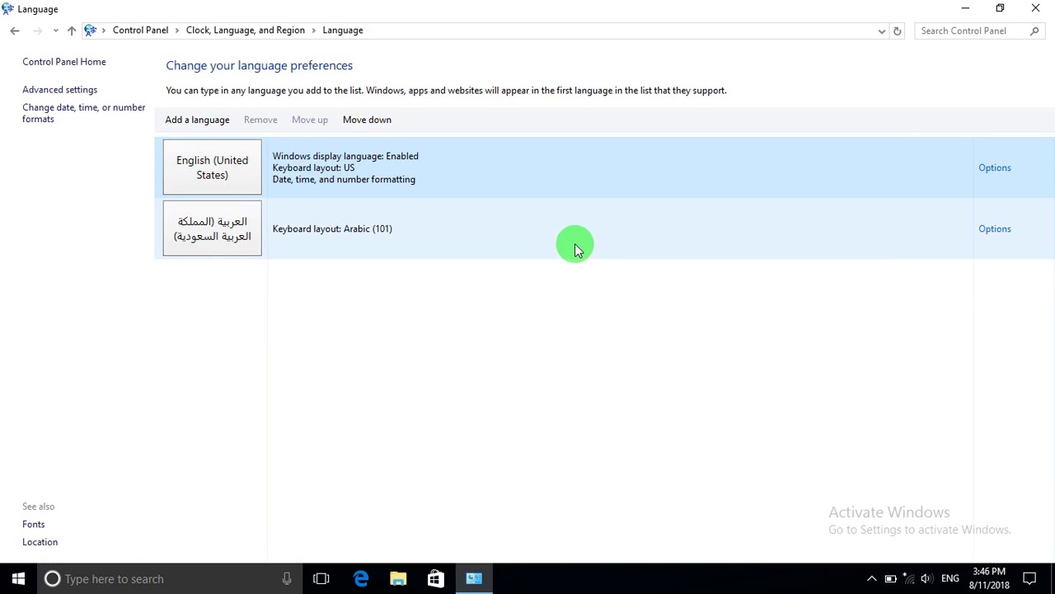
click(282, 303)
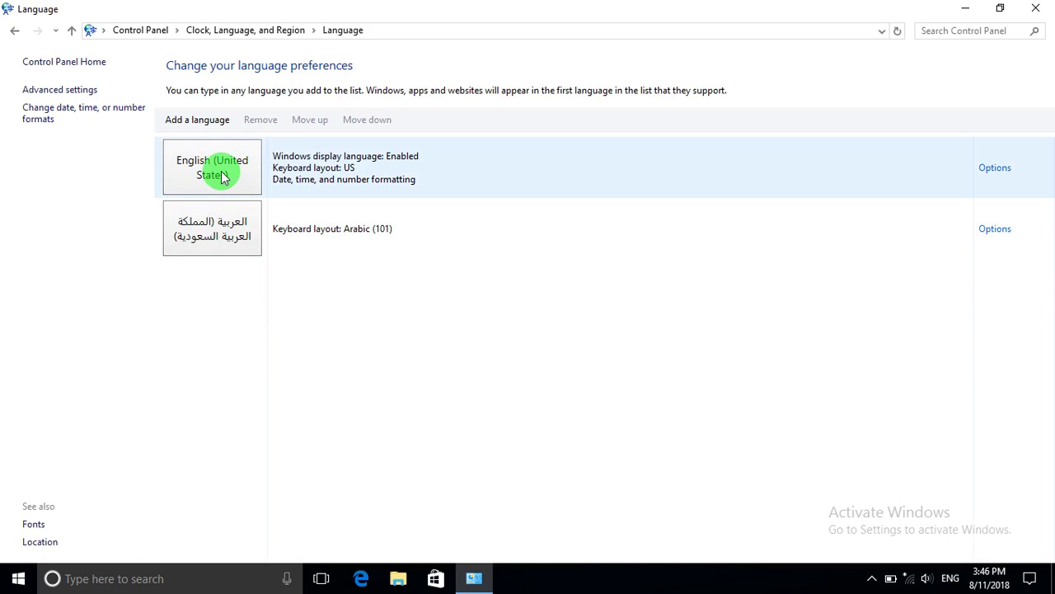
click(222, 176)
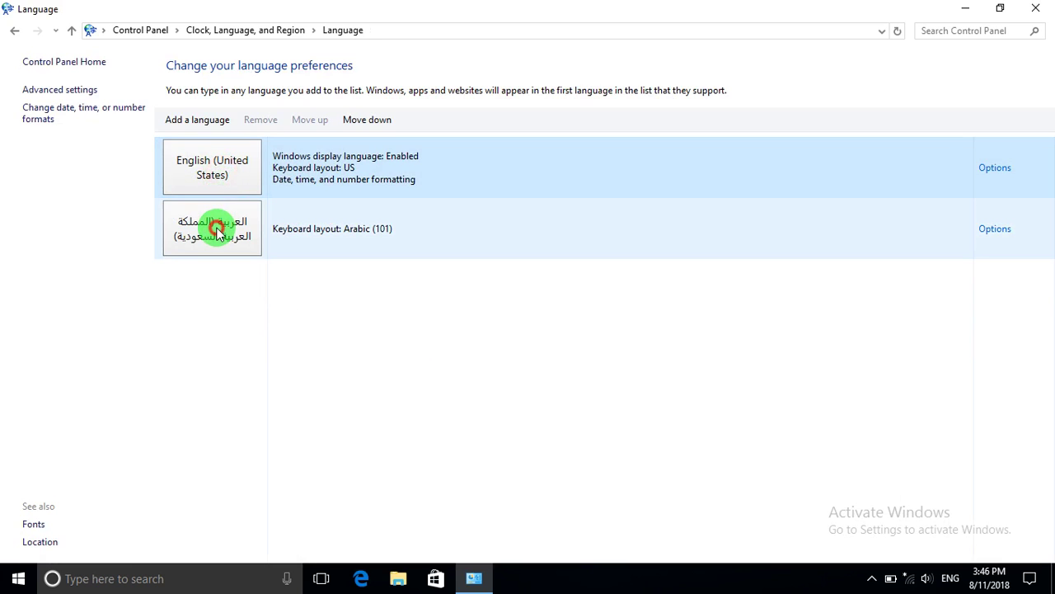
click(217, 231)
click(219, 195)
click(222, 240)
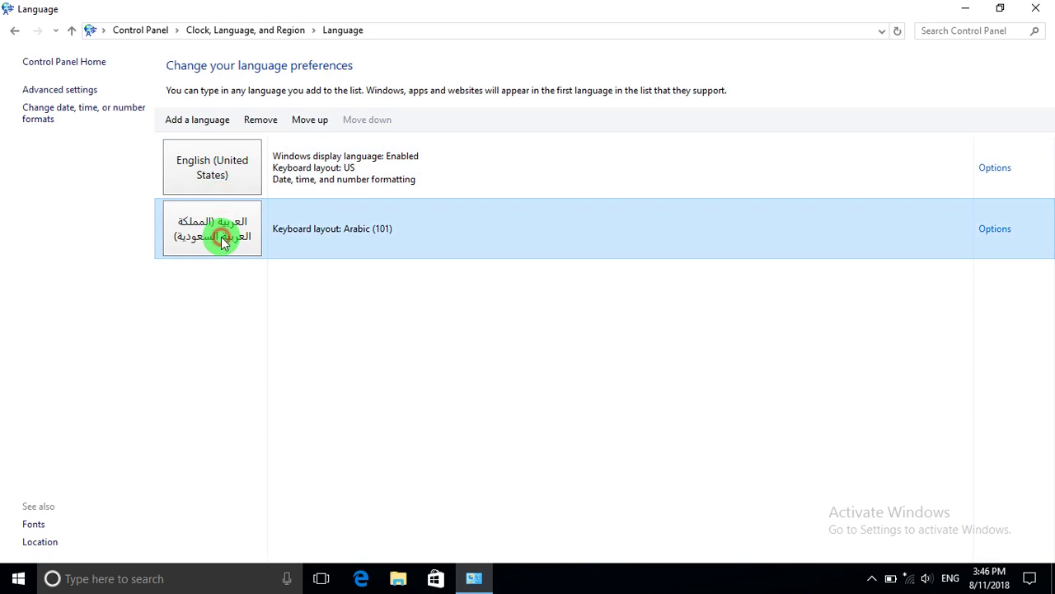
click(226, 184)
click(217, 305)
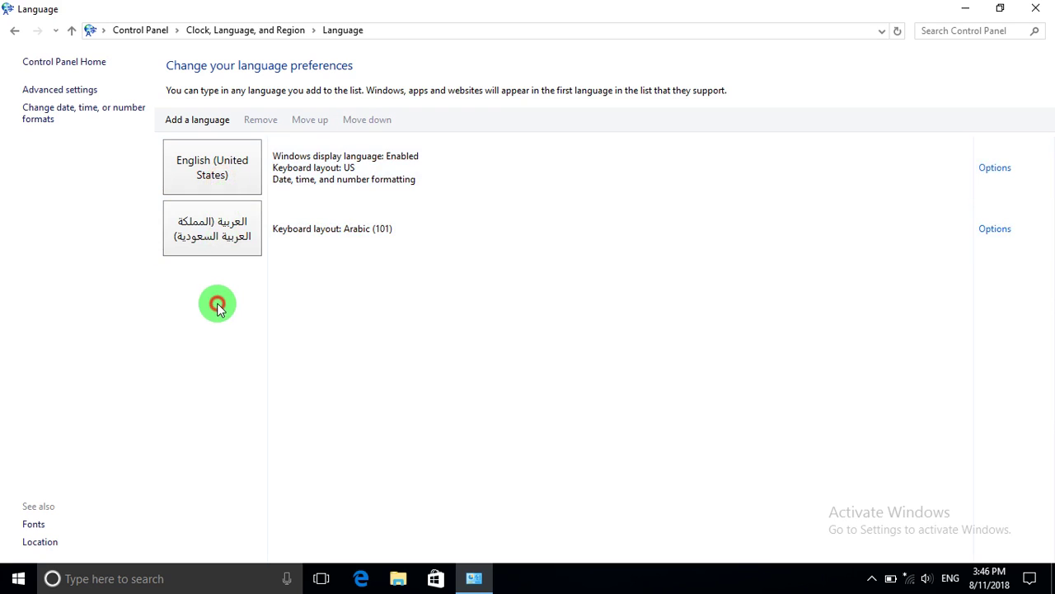
click(217, 250)
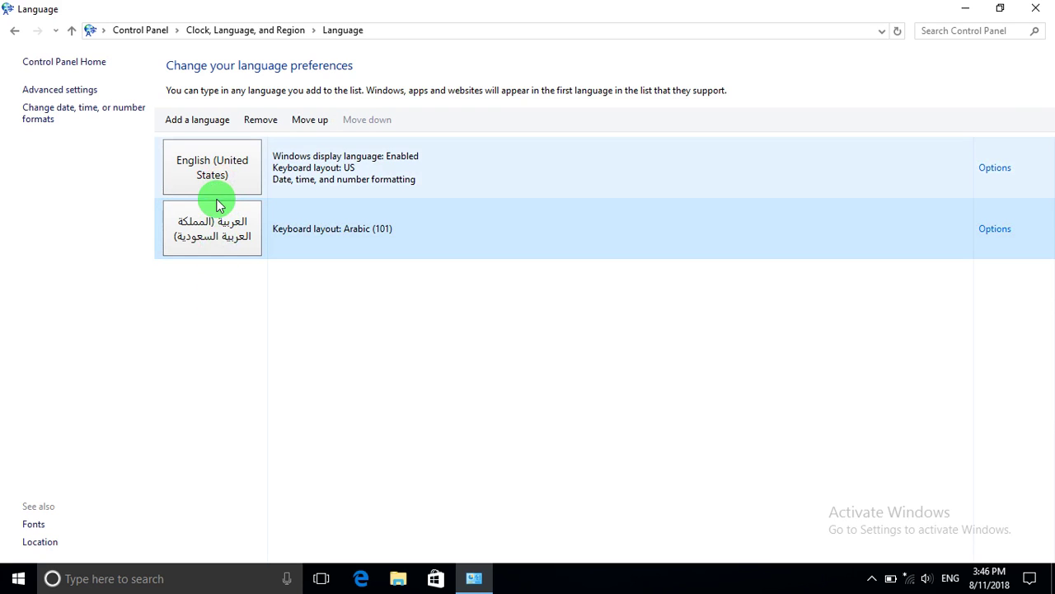
click(228, 283)
click(237, 178)
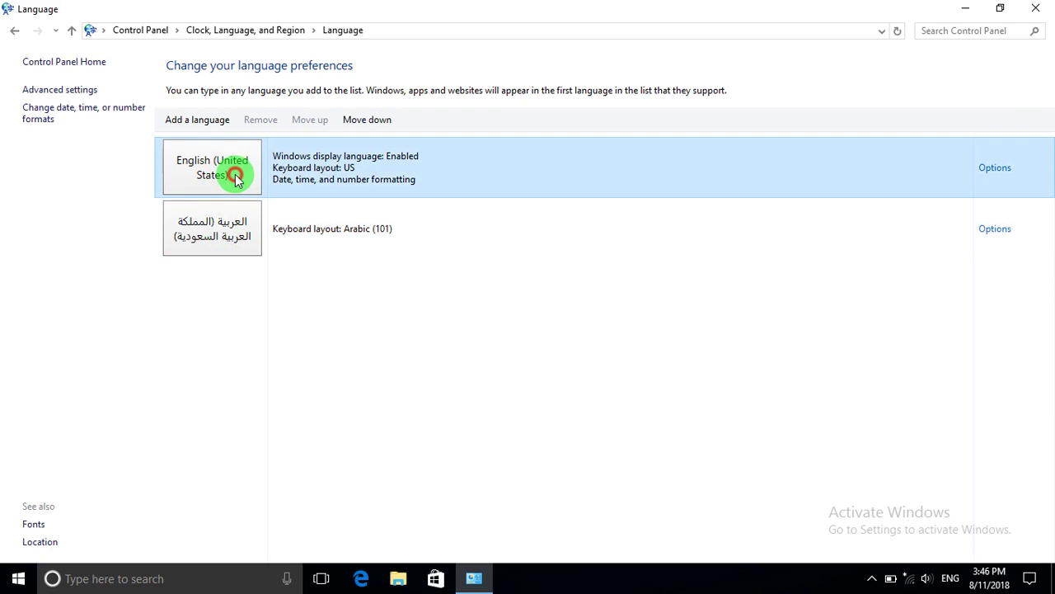
click(216, 224)
click(217, 176)
click(217, 295)
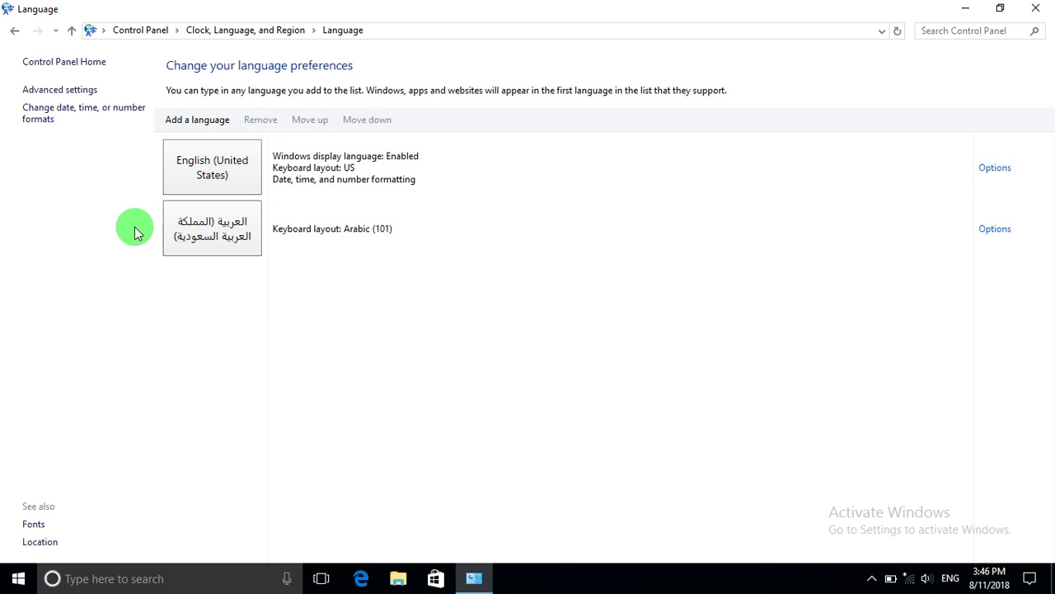
click(206, 185)
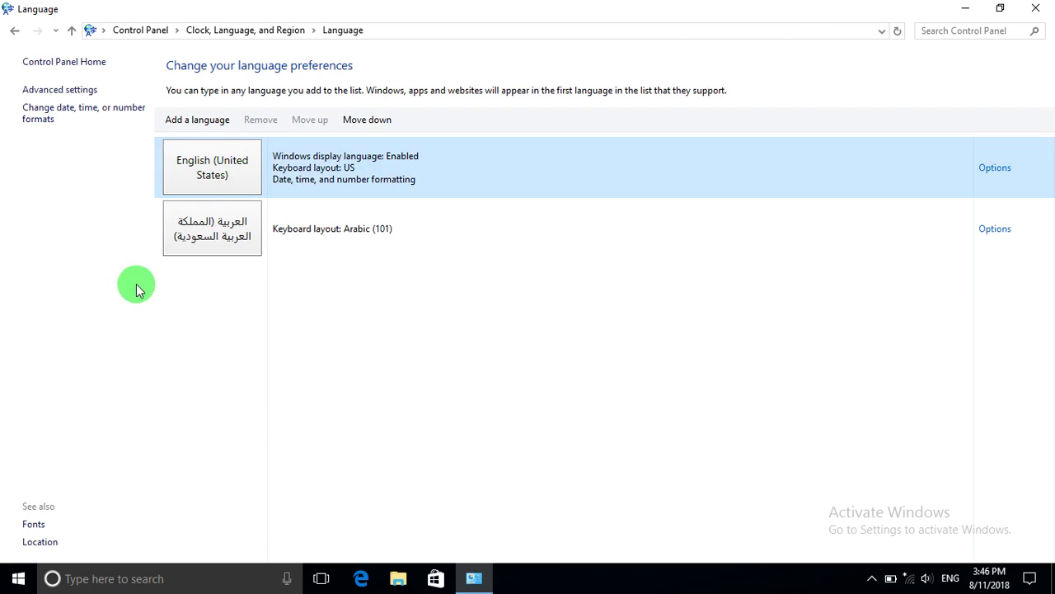
click(403, 309)
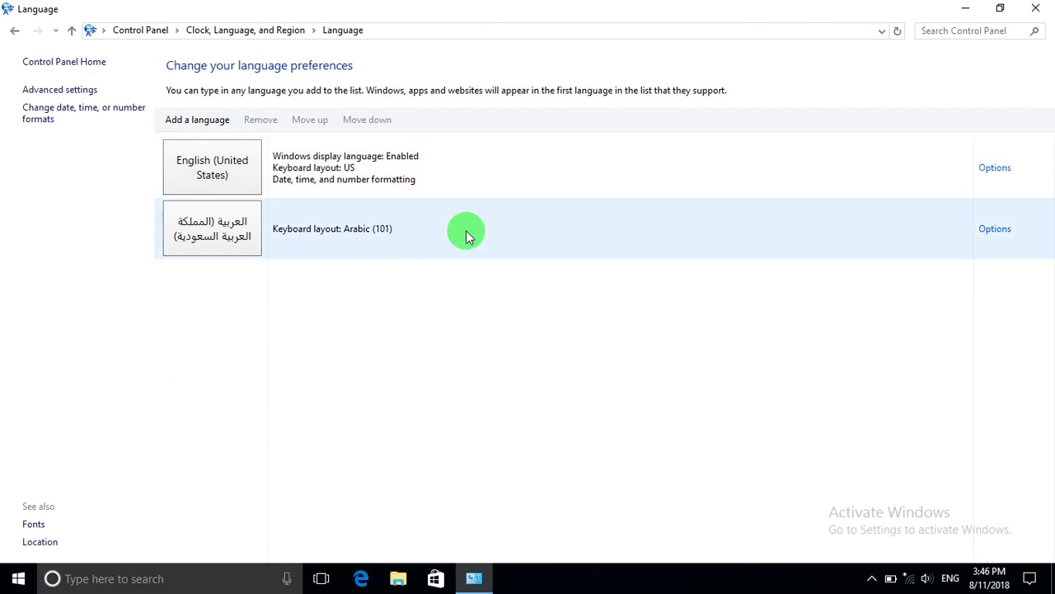
- Close the language preferences window and switch the active input language to Arabic (Saudi Arabia), Arabic (101) keyboard
click(1038, 7)
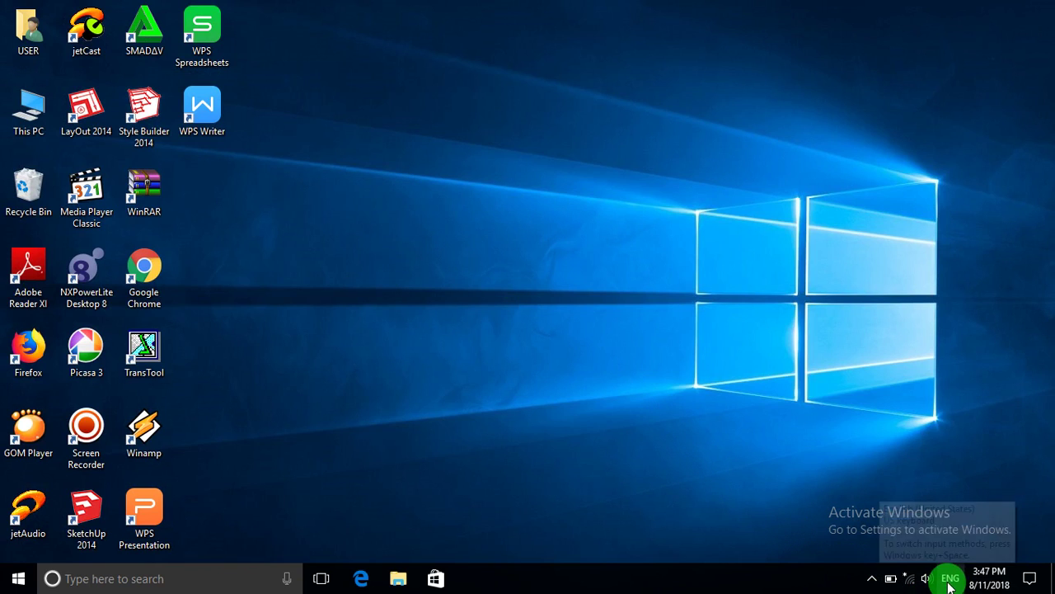
click(950, 578)
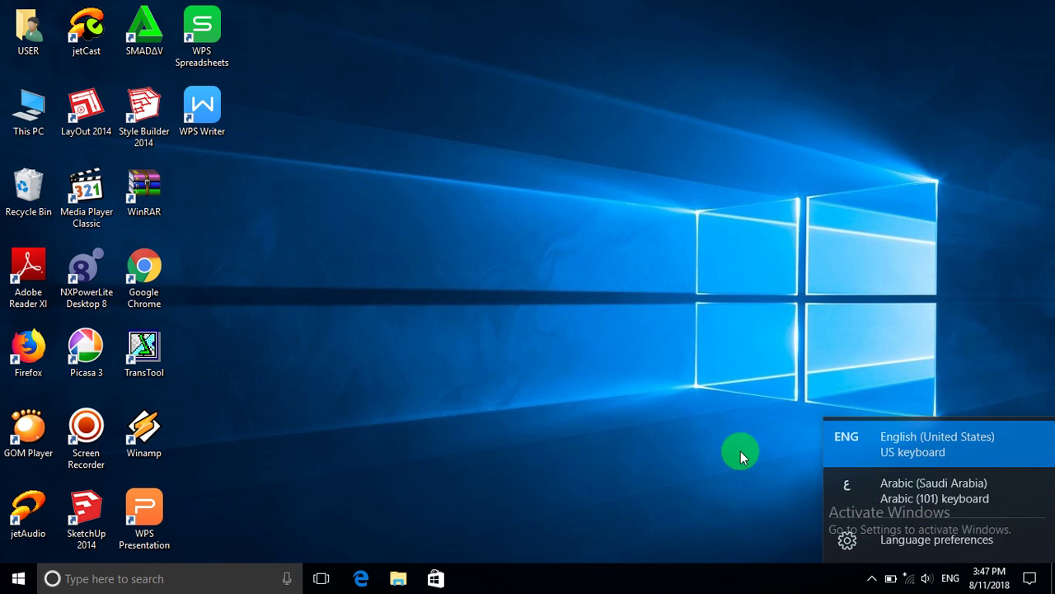
click(887, 493)
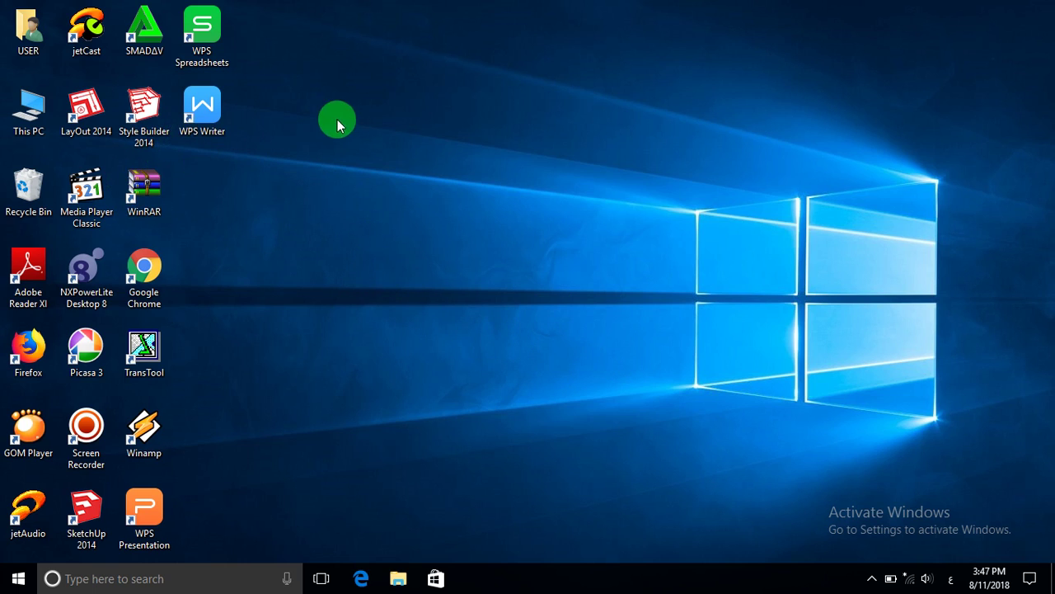
- Open WPS Writer, create a blank document and enter a line of random Arabic letters to test the keyboard
double_click(210, 109)
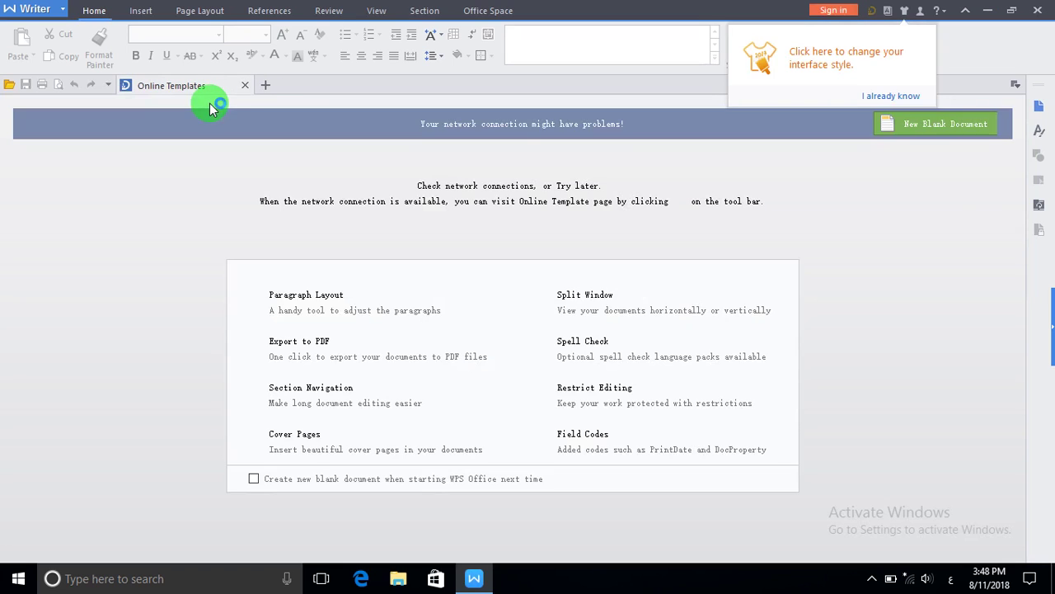
click(267, 90)
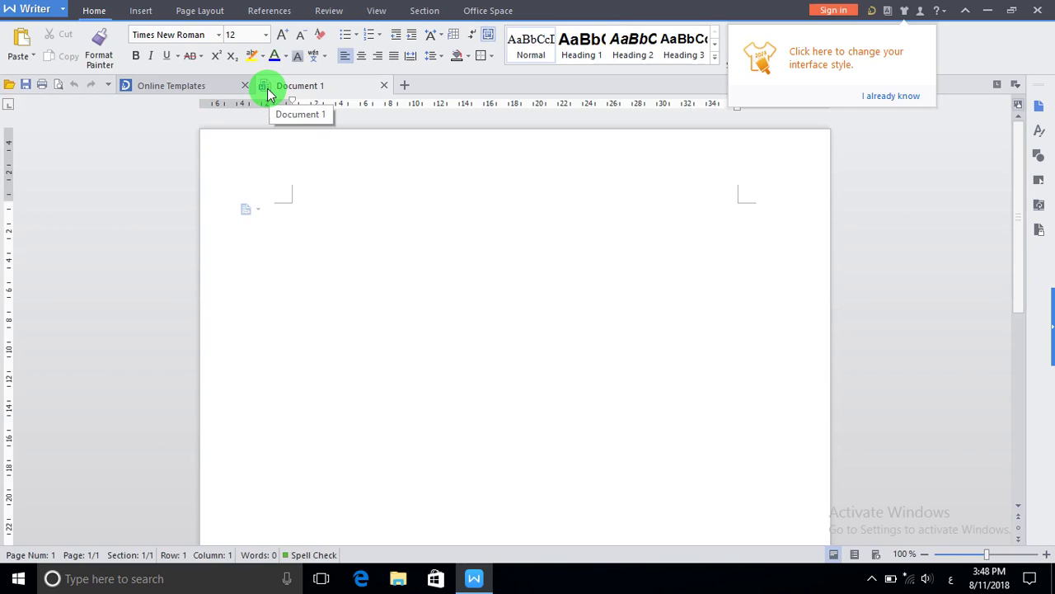
text(شسيبي)
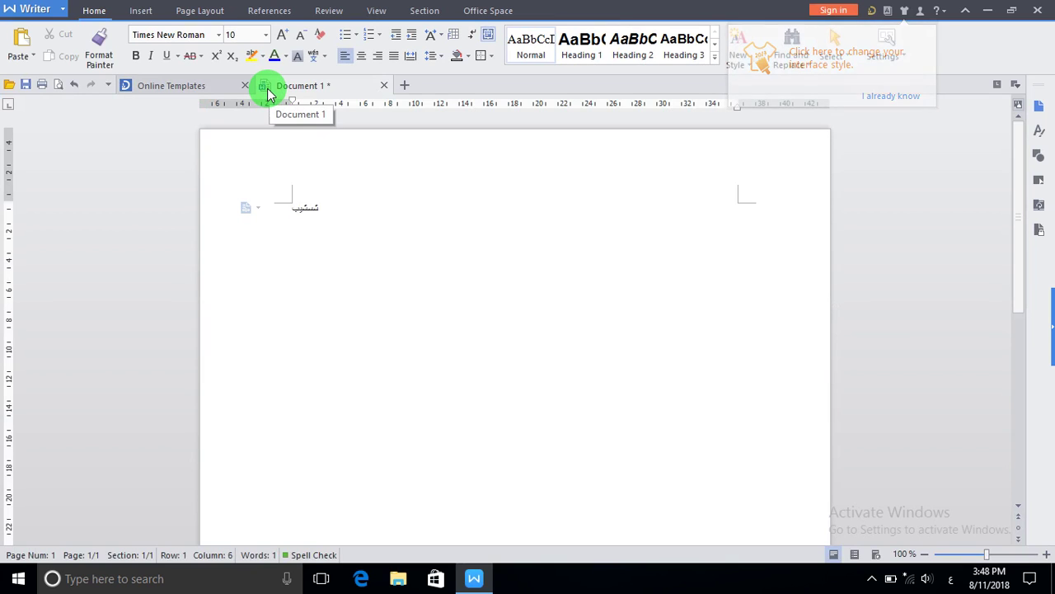
text(بيبيبيبيبيلاتلت)
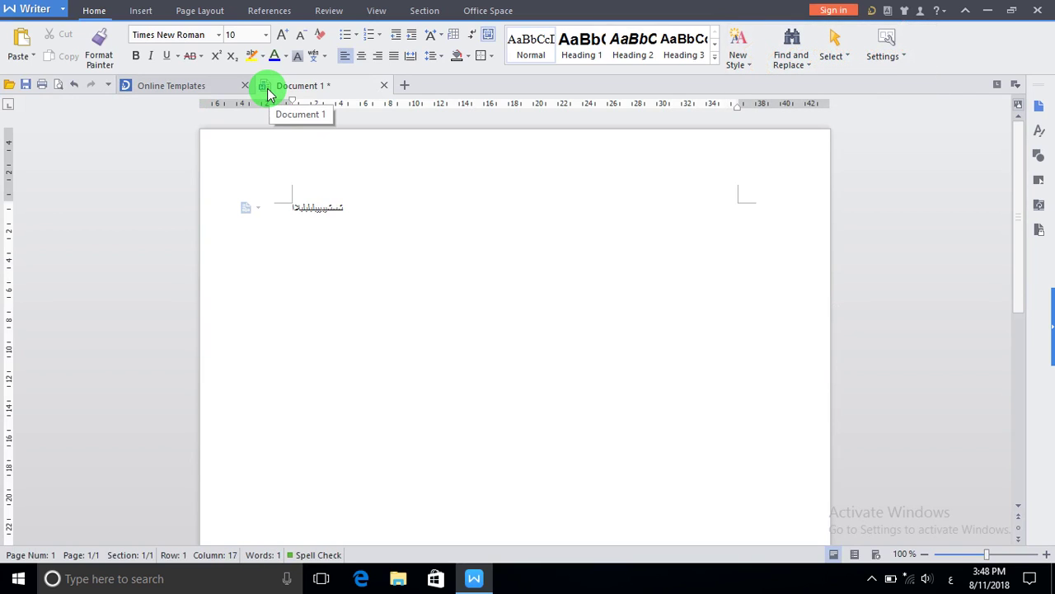
text(لتلتلتقتقصتصسء)
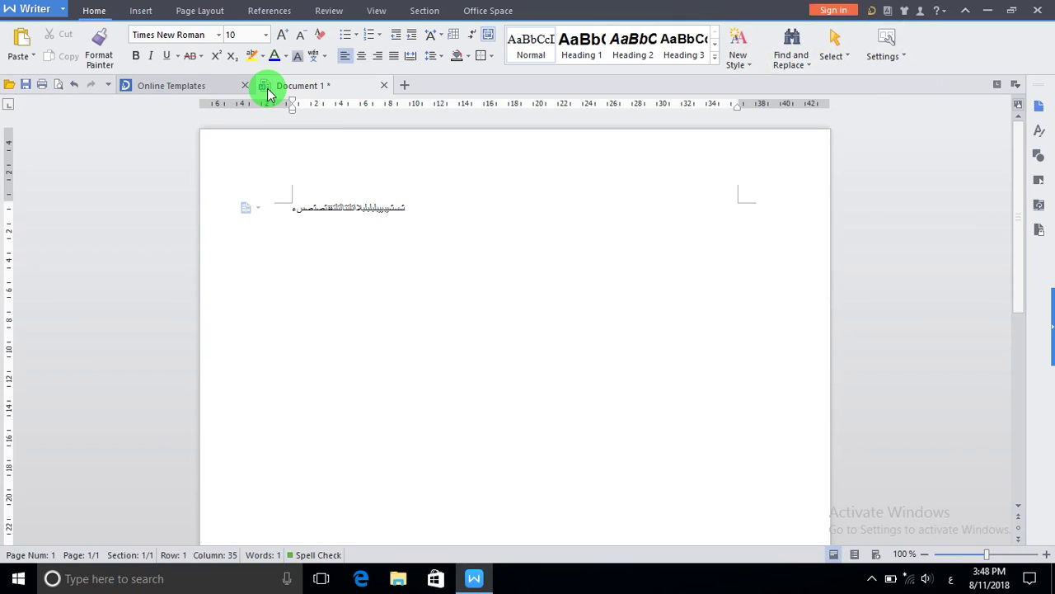
- Extend the line of random Arabic letters in the document to test more keys of the Arabic keyboard
text(ؤلارالتلتاتلتا)
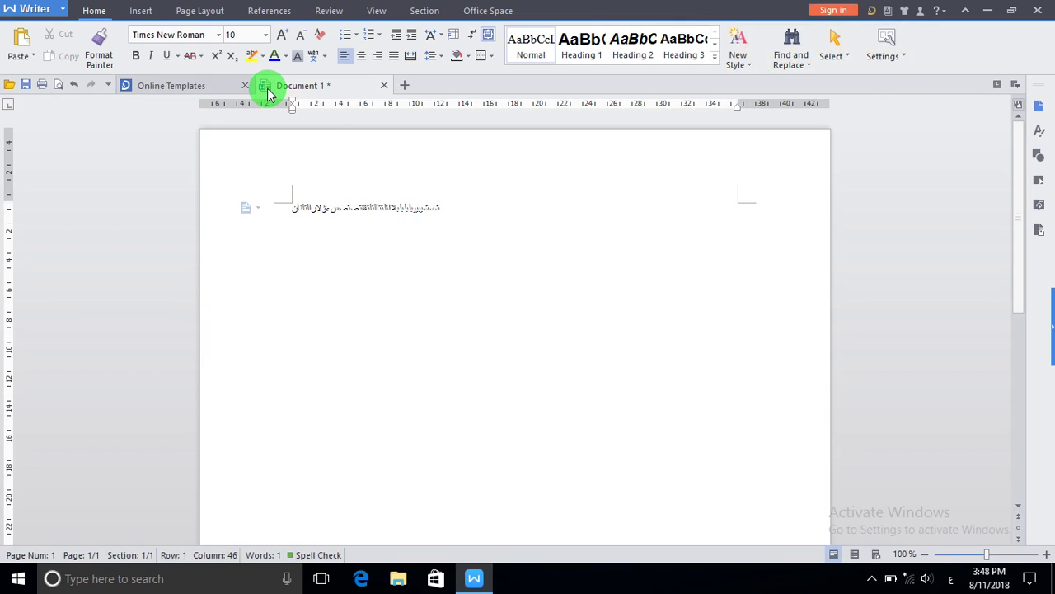
text(عبيب)
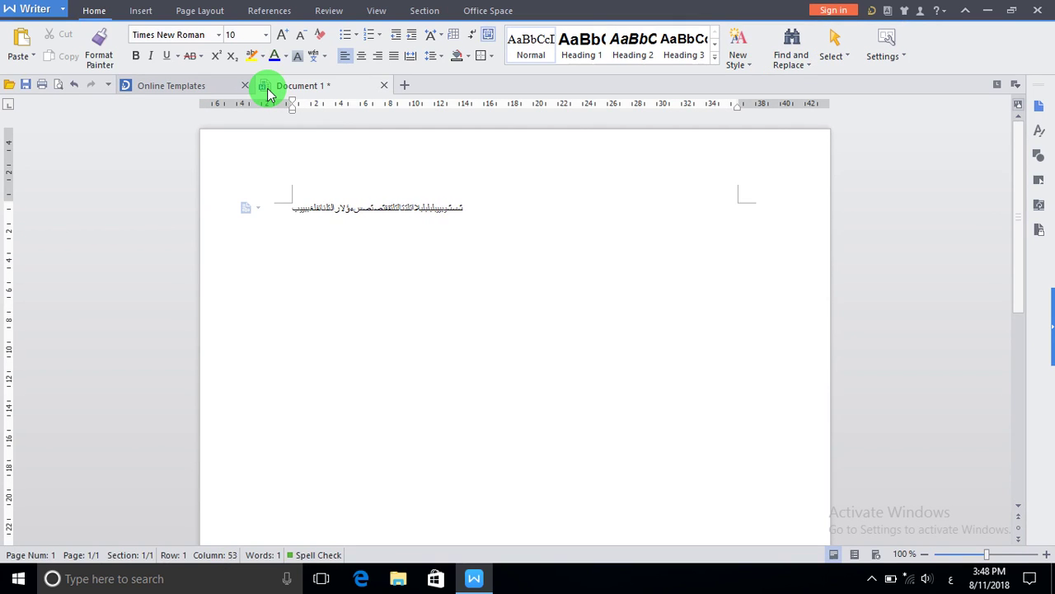
text(يبيبيبيسسة)
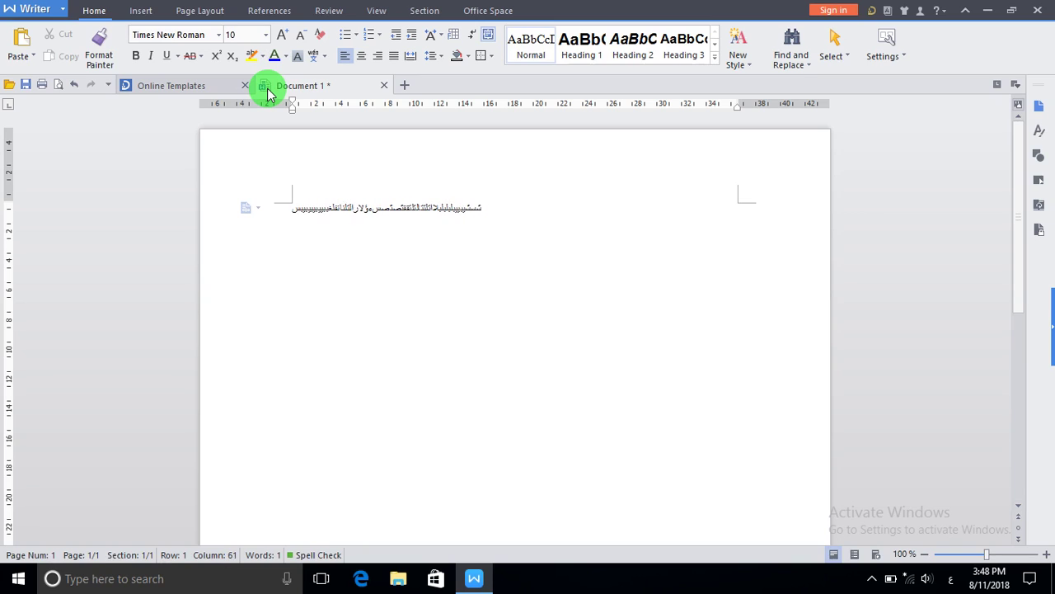
text(ستسو)
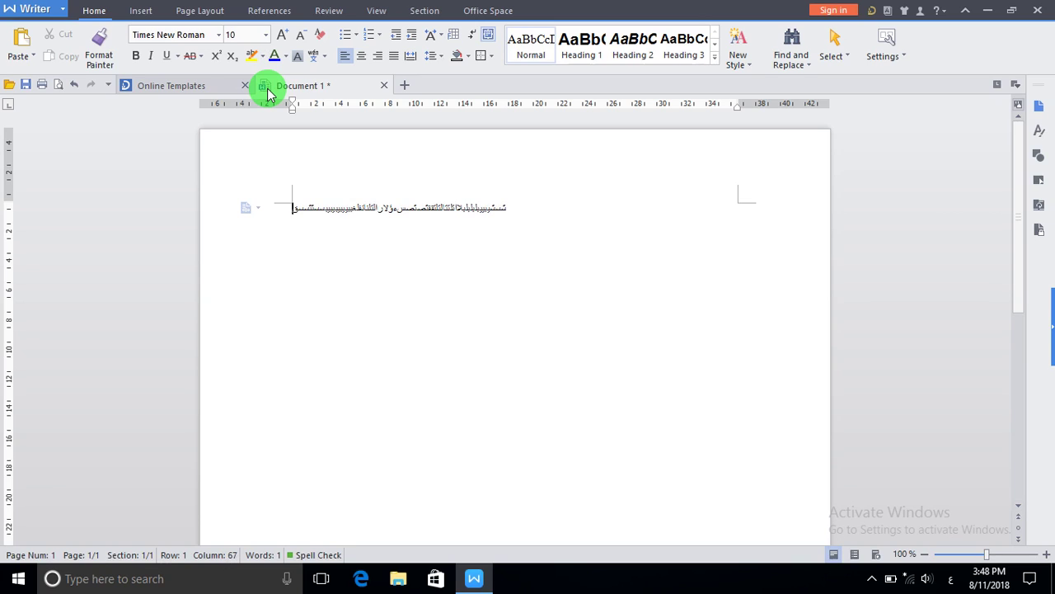
text(صص)
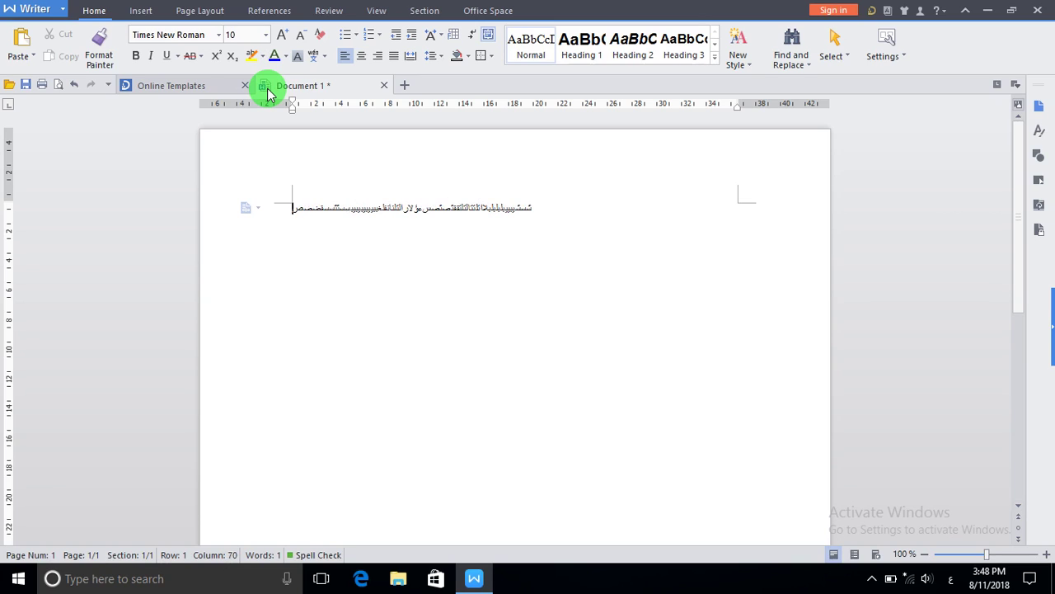
text(صوتقفع)
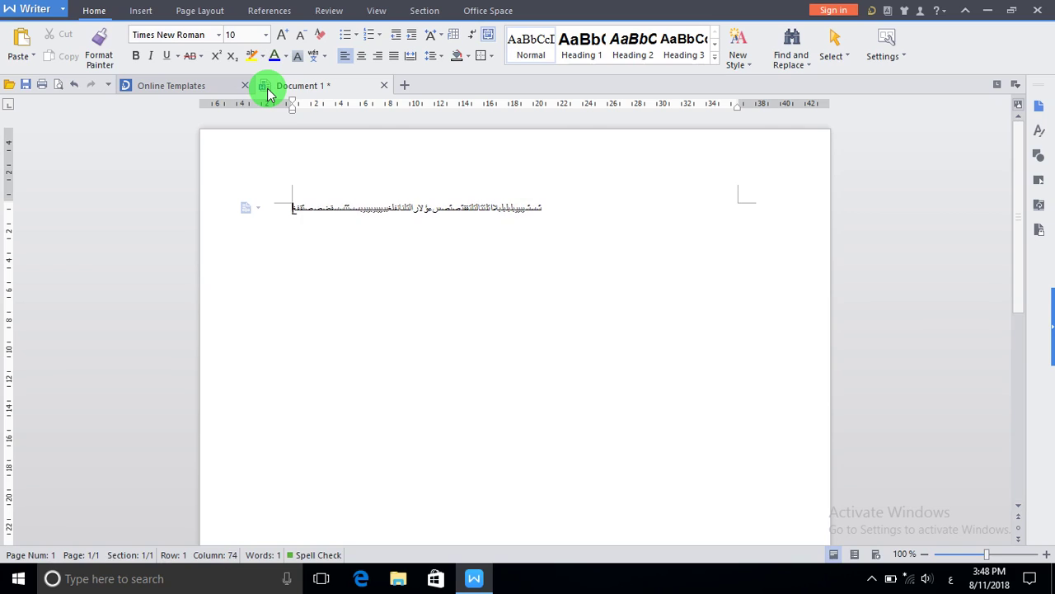
text(هخس)
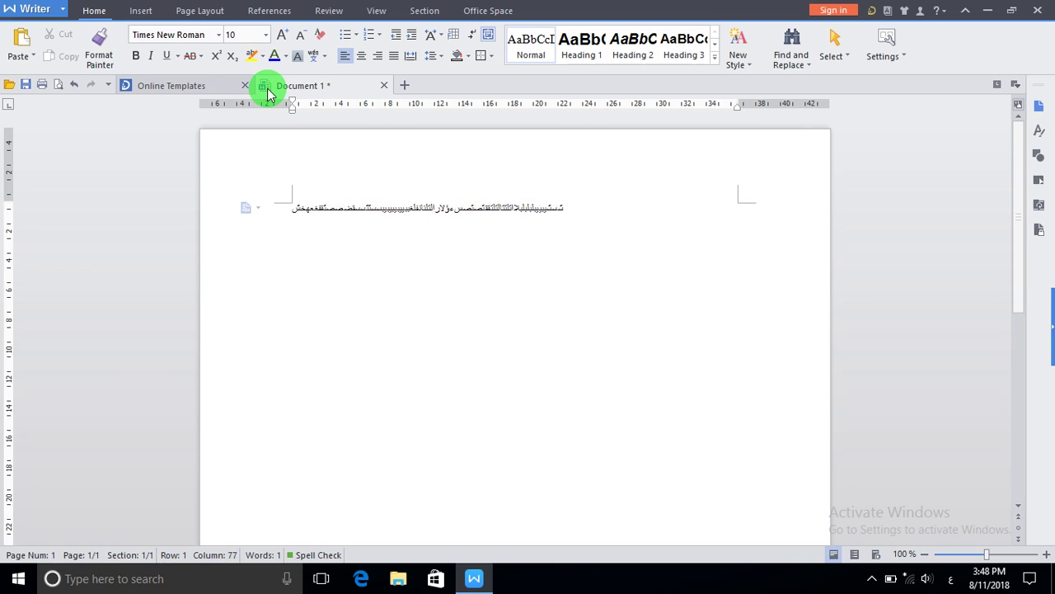
text(يبيل)
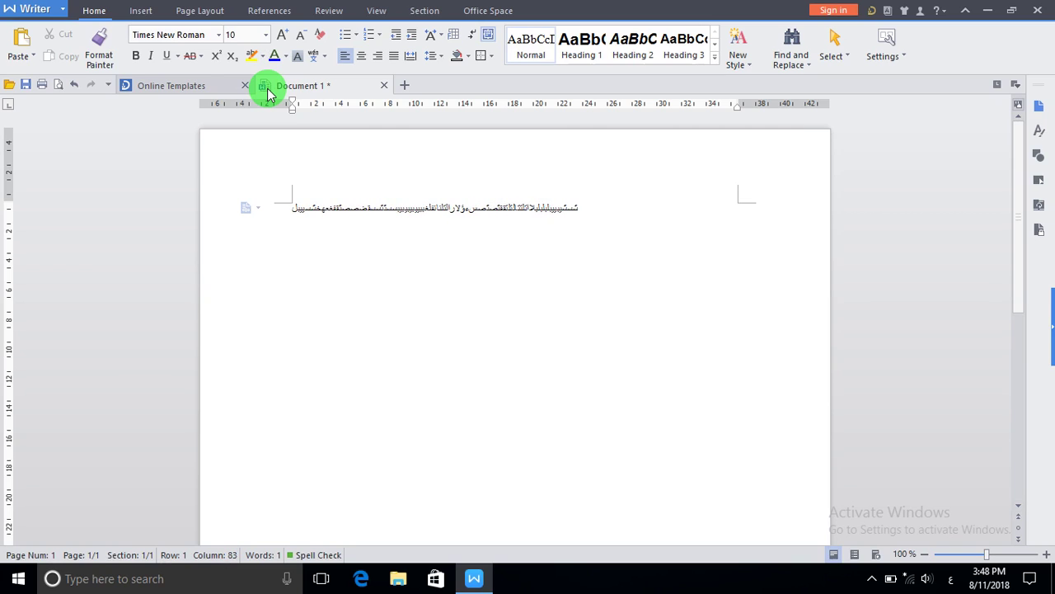
text(لاتمغفقة)
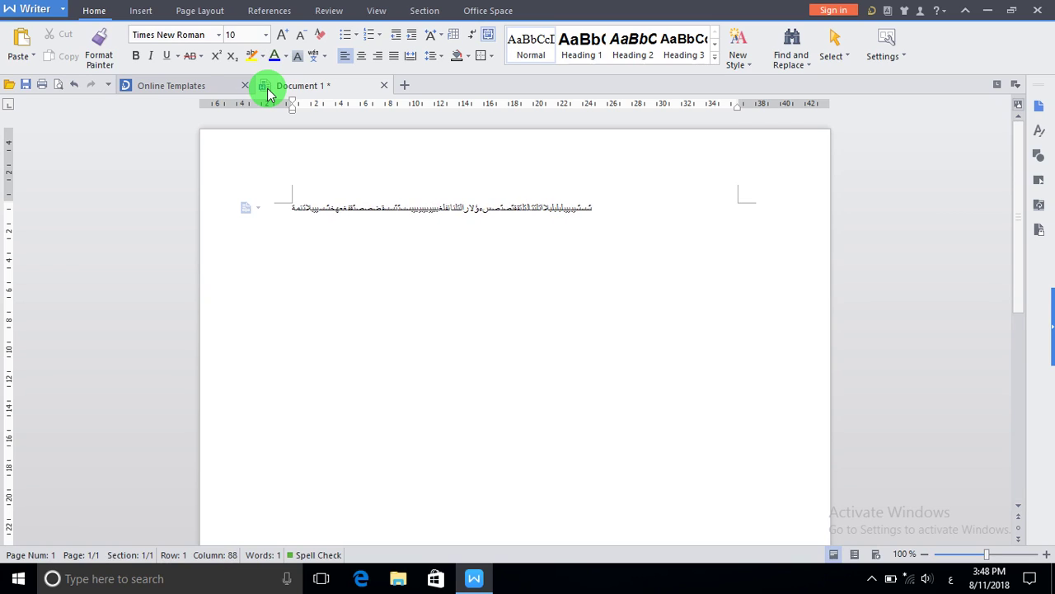
text(رؤءلاس)
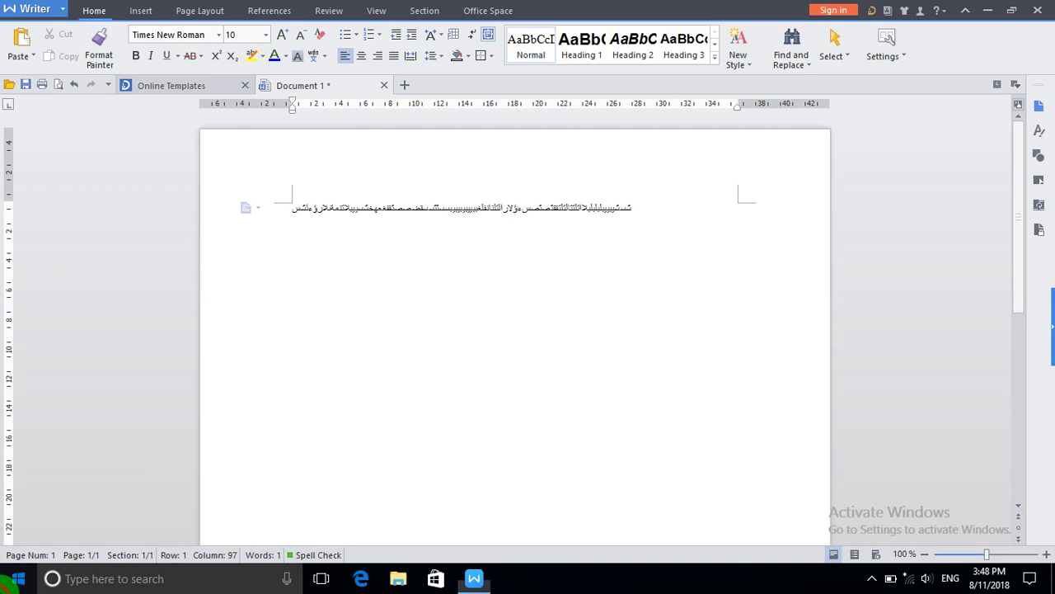
click(5, 581)
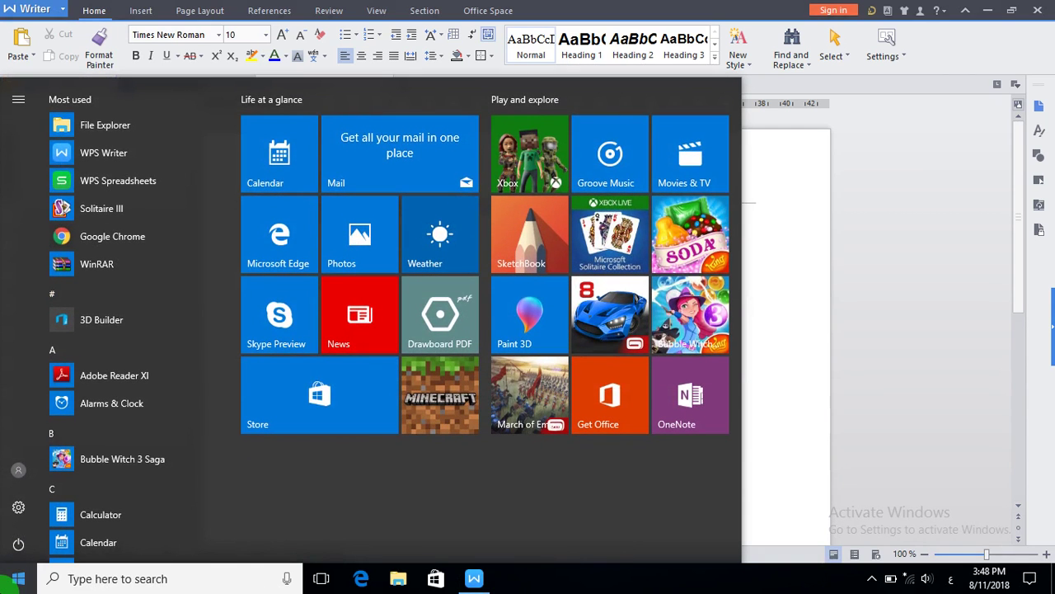
text(خی)
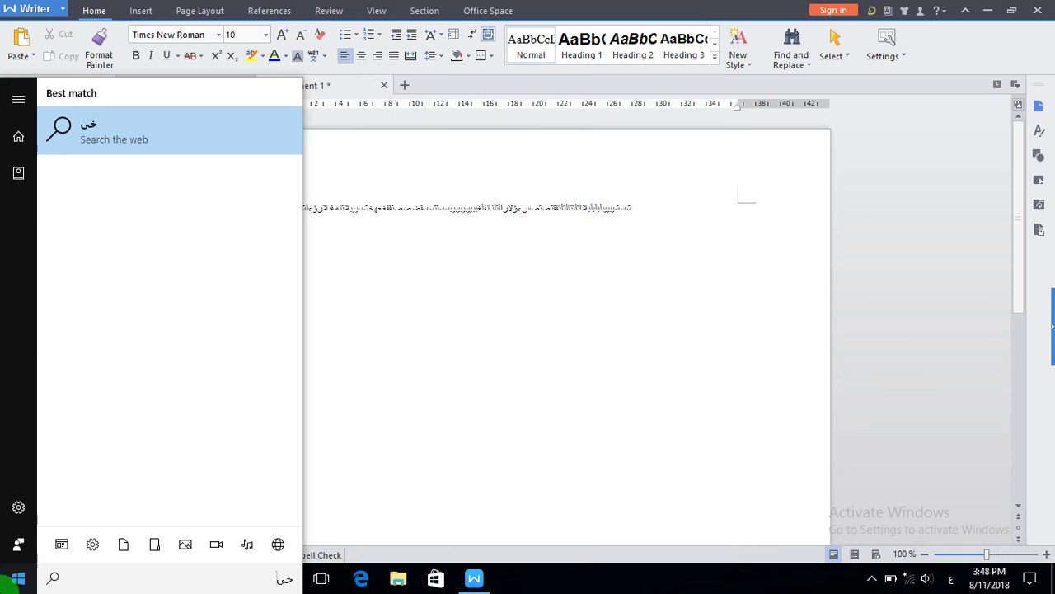
key(BackSpace)
key(BackSpace)
click(64, 551)
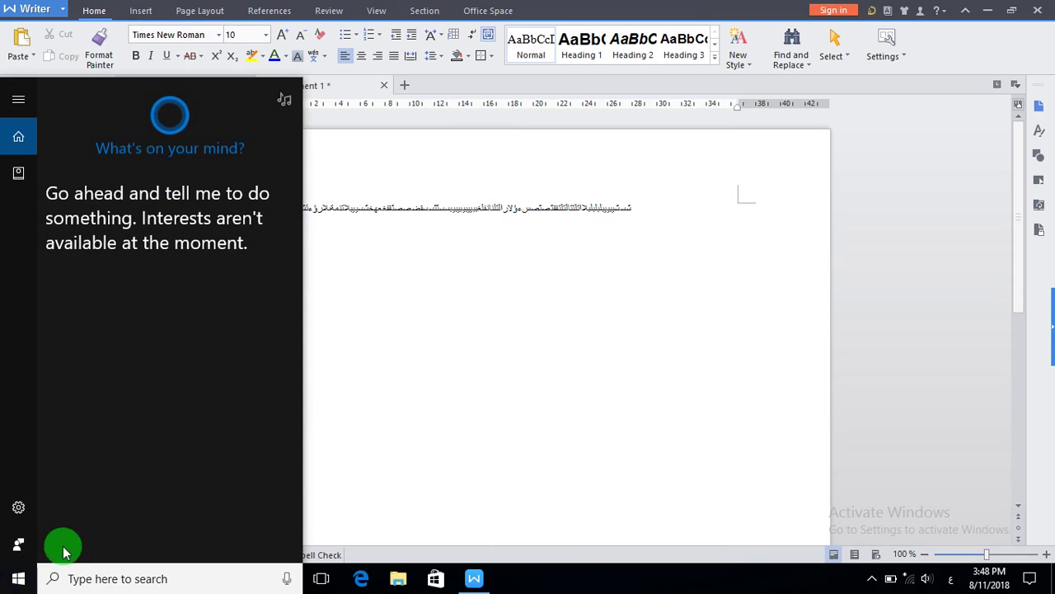
click(362, 403)
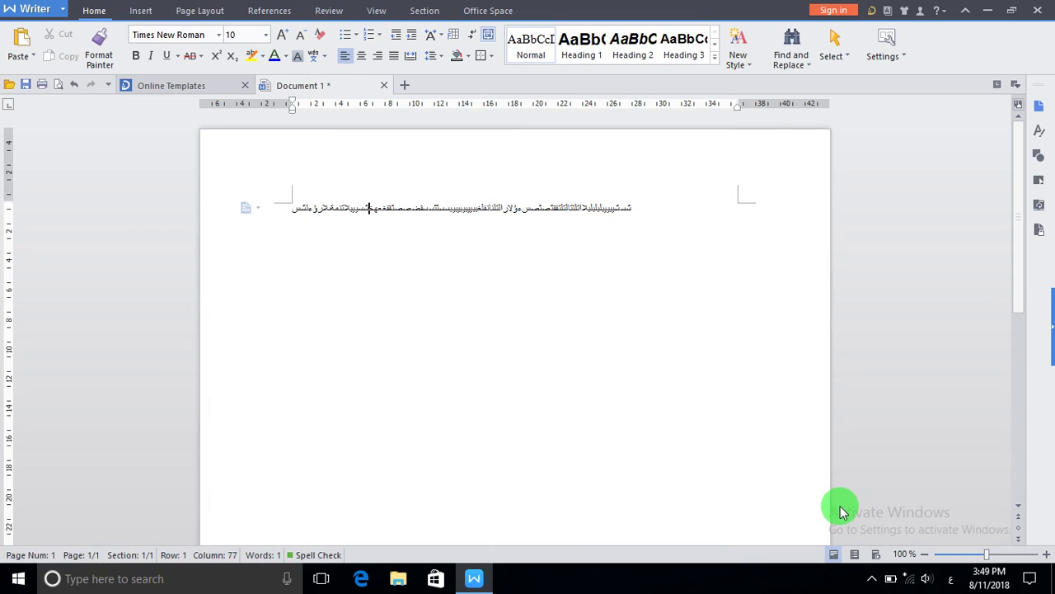
- Switch the input language to English (United States), US keyboard, and find and open the On-Screen Keyboard
click(951, 578)
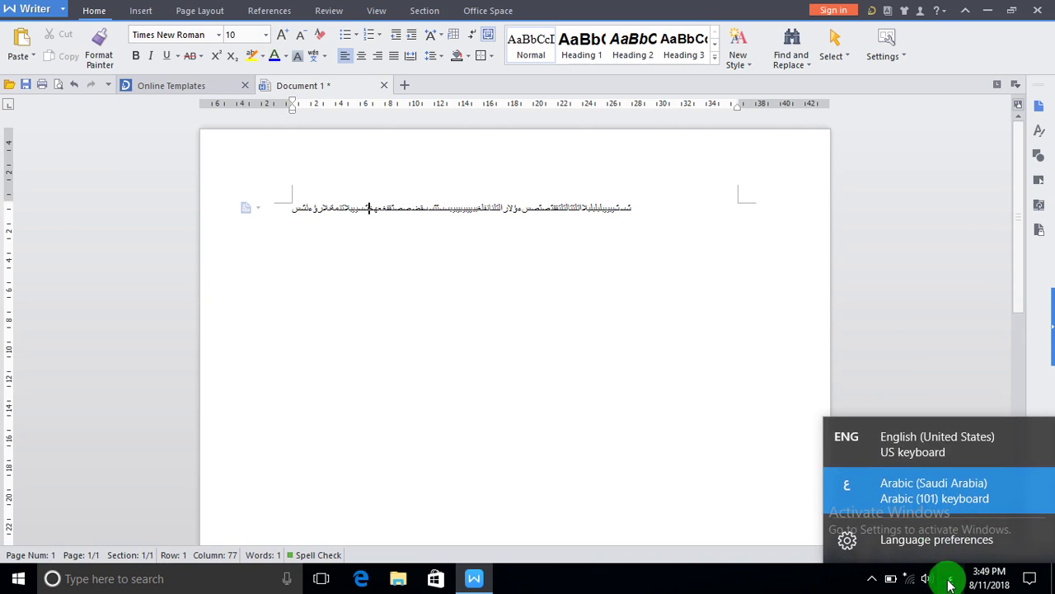
click(901, 460)
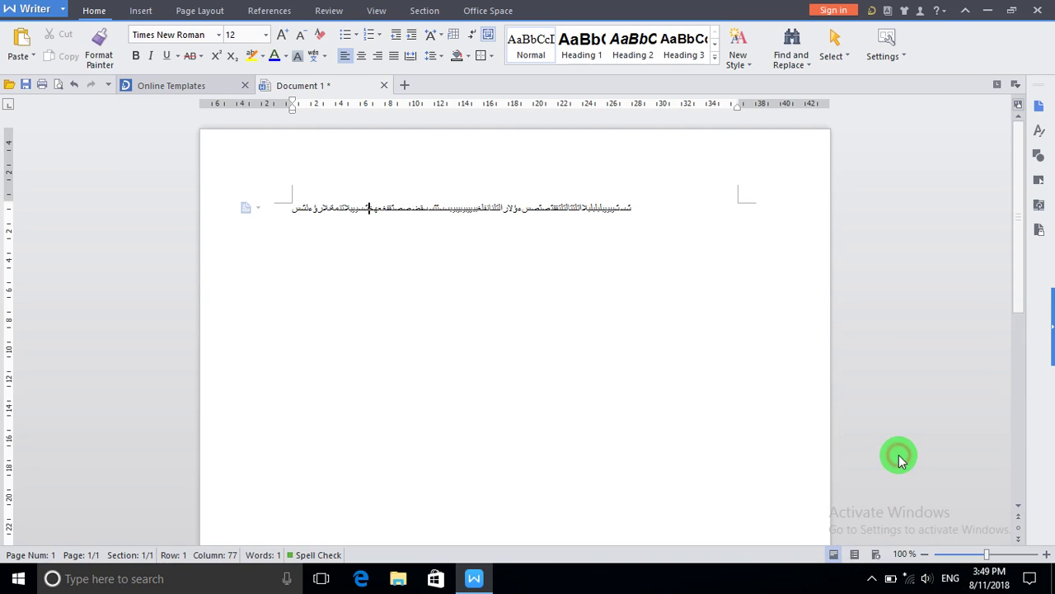
click(6, 585)
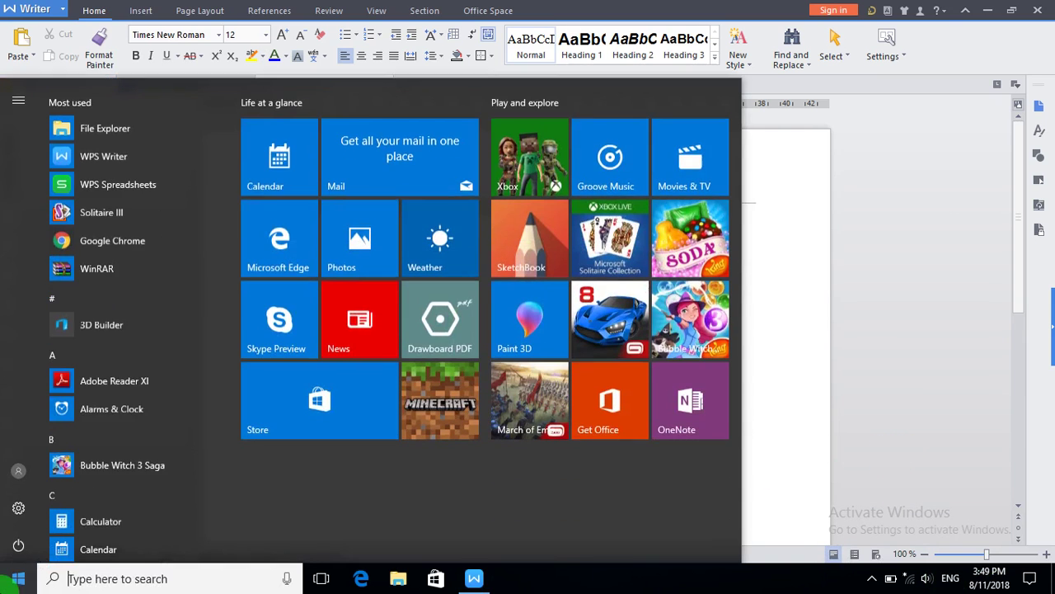
text(on)
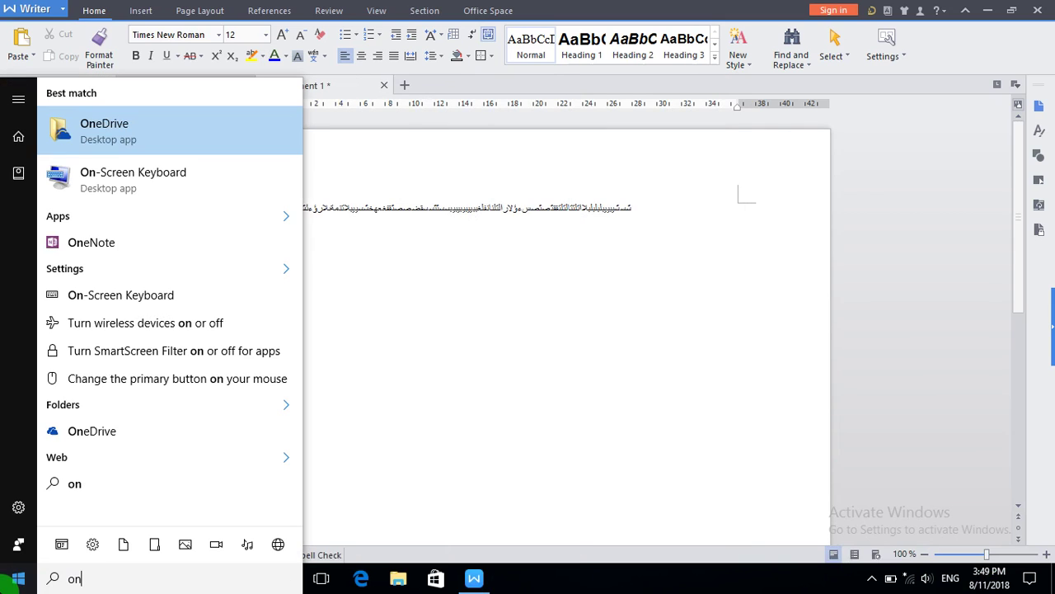
click(75, 188)
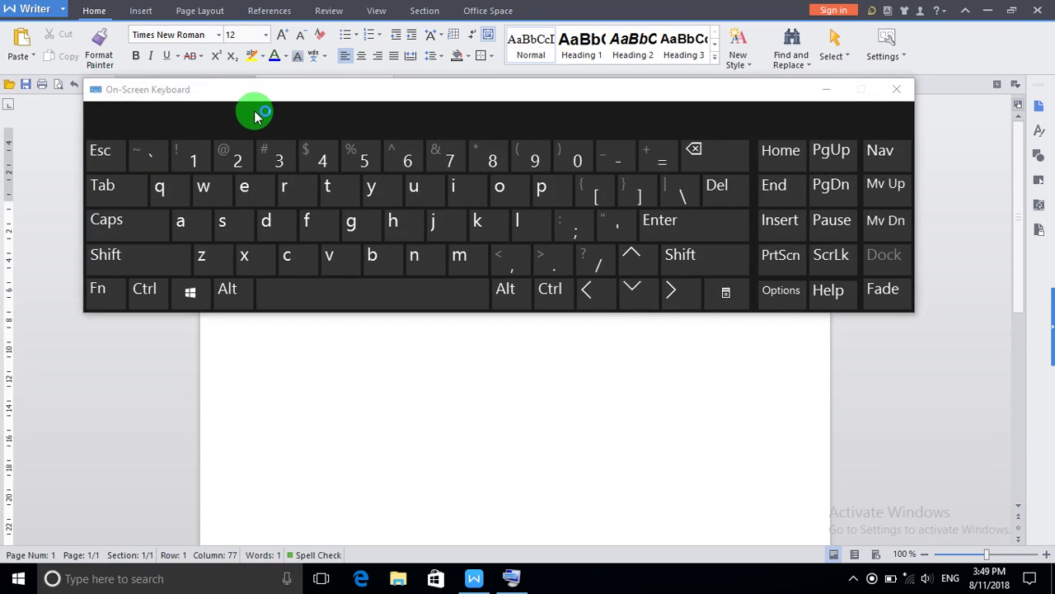
- Move the On-Screen Keyboard below the text line and switch the input language to Arabic (Saudi Arabia) to display its key layout
drag(261, 99, 278, 328)
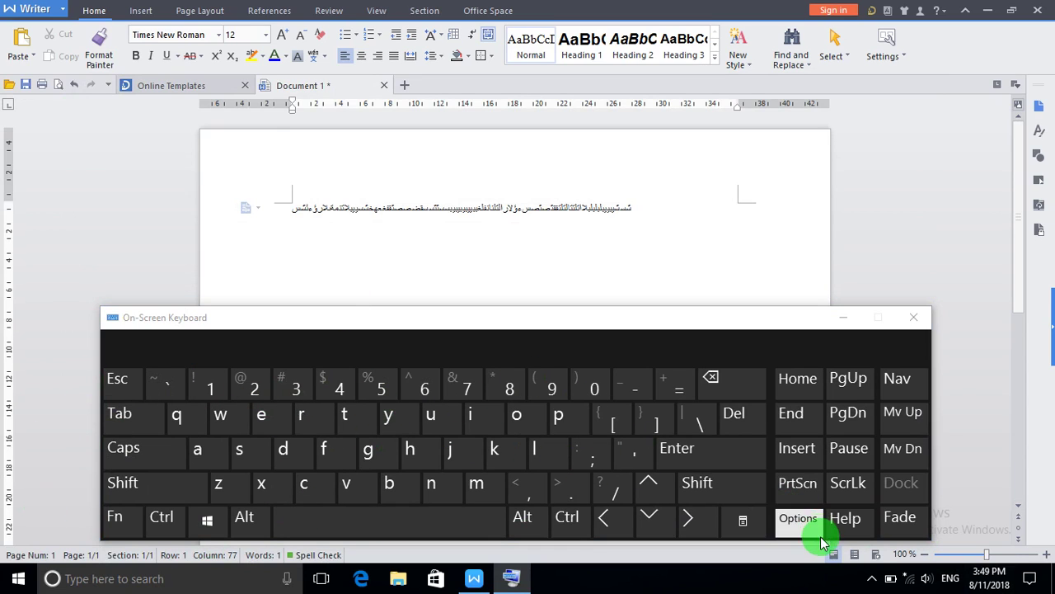
click(948, 584)
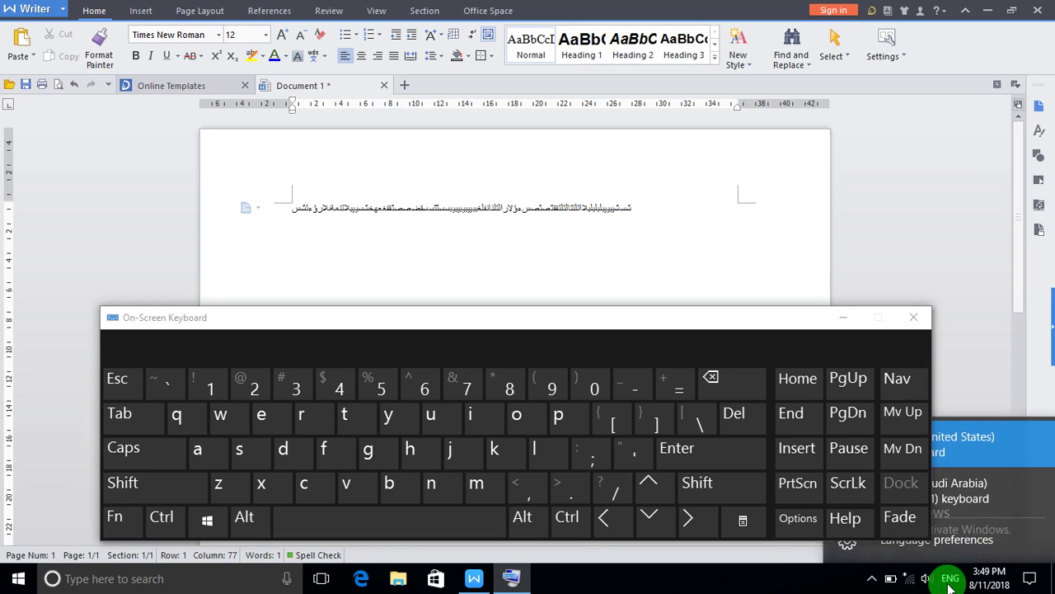
click(959, 495)
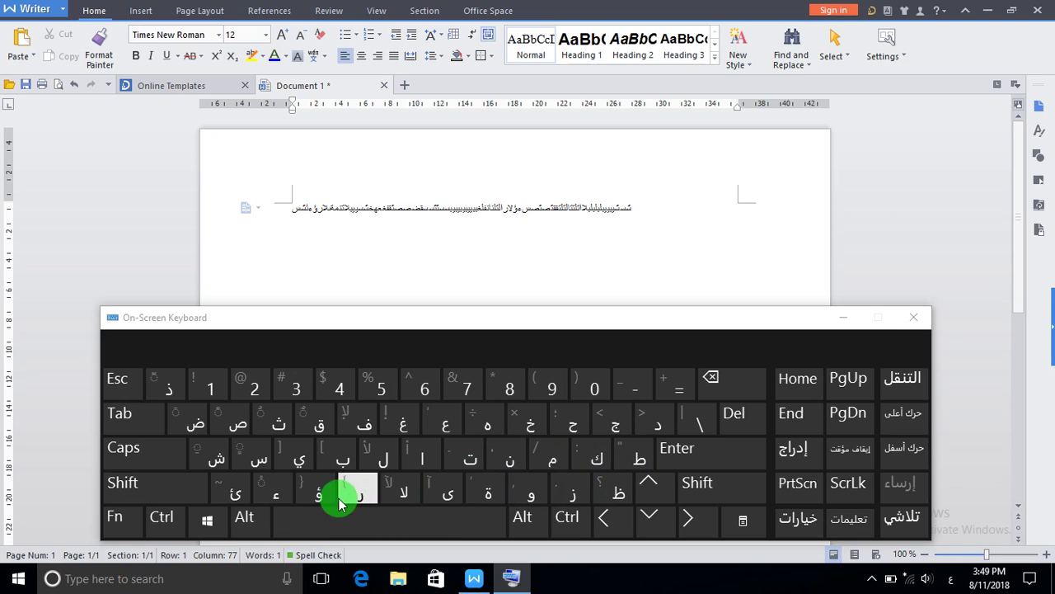
- Select and delete the whole line of Arabic test letters from the document
click(646, 209)
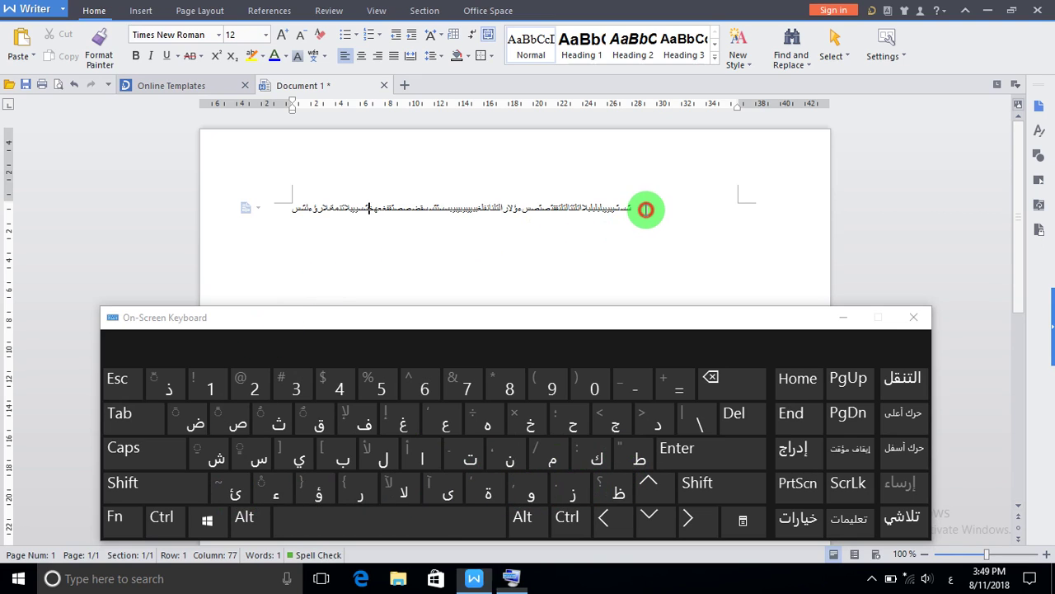
mouse_move(646, 210)
mouse_down()
mouse_move(377, 181)
mouse_move(630, 204)
mouse_up()
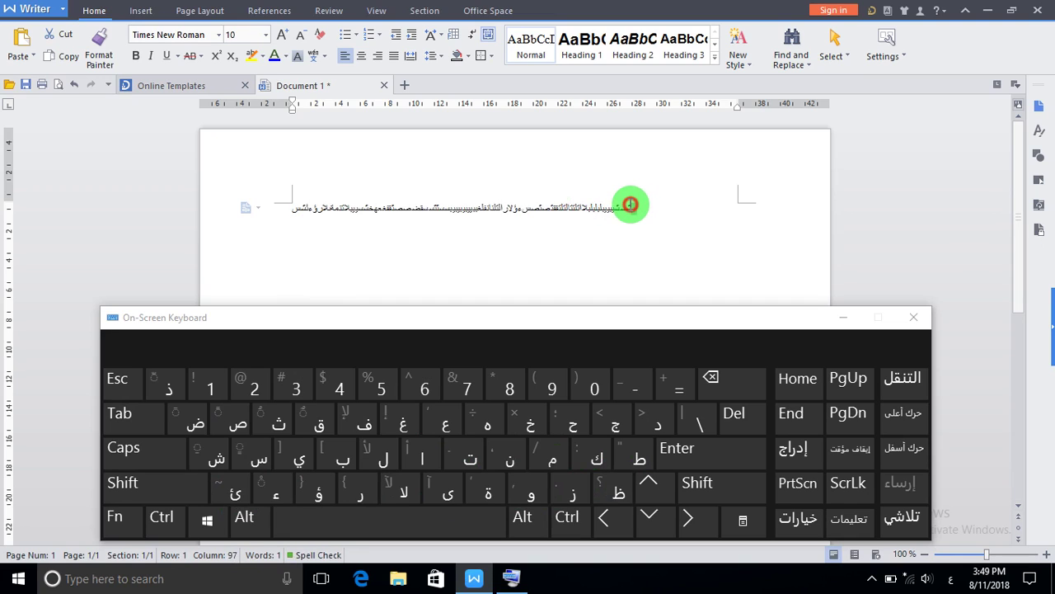
double_click(631, 205)
key(Delete)
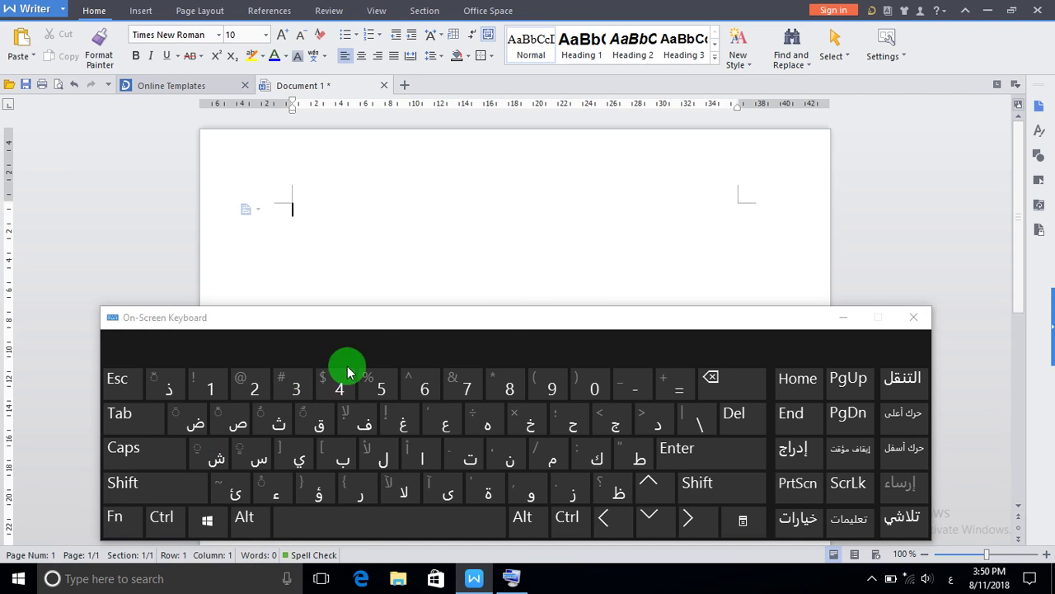
mouse_move(388, 317)
mouse_down()
mouse_move(405, 323)
mouse_move(399, 304)
mouse_move(391, 314)
mouse_up()
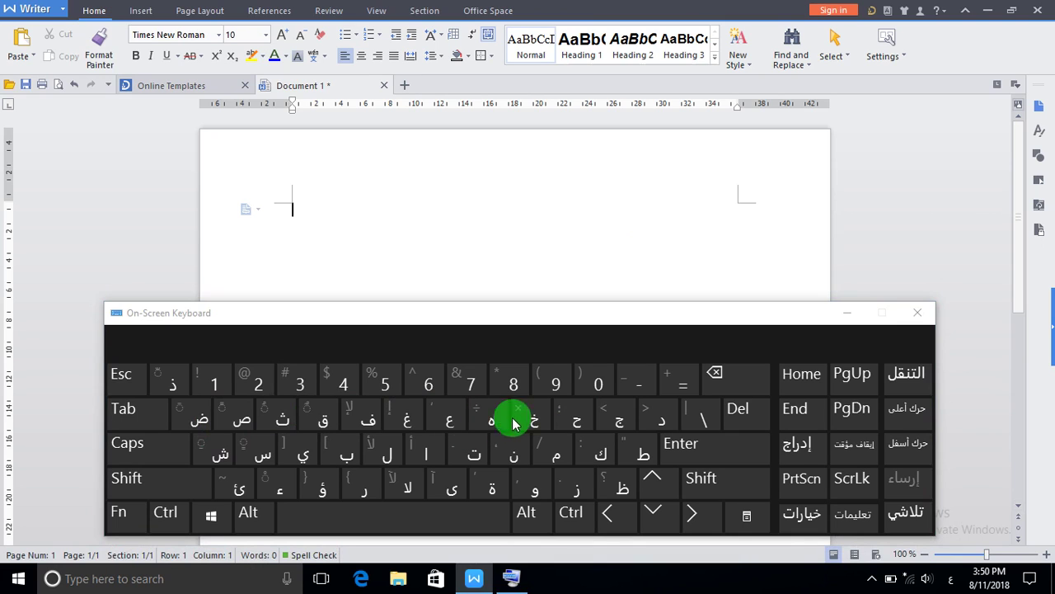
- Close the On-Screen Keyboard and WPS Writer, discarding the changes to Document 1
click(917, 313)
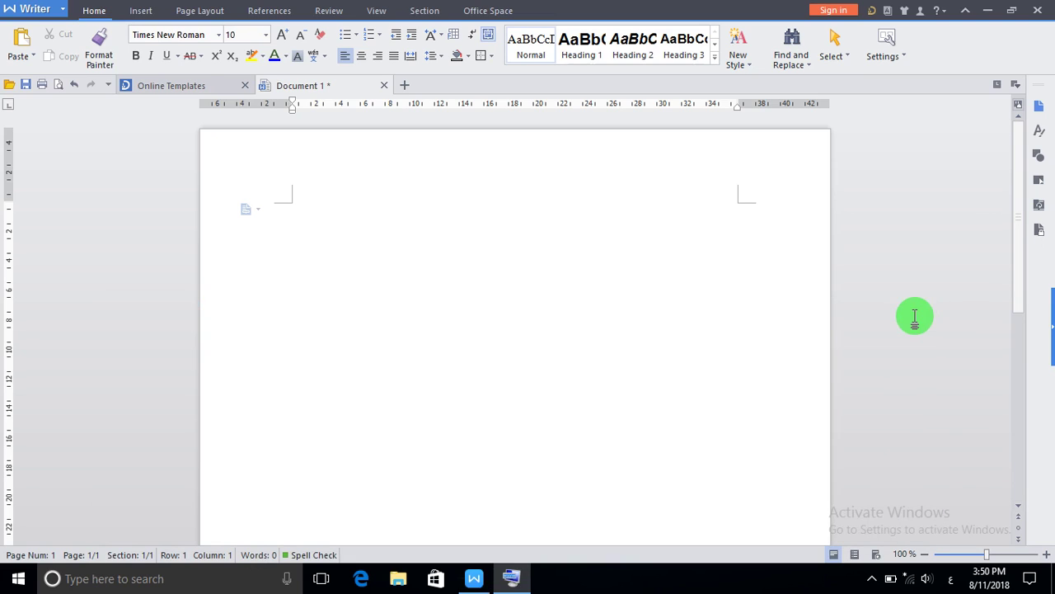
click(1040, 12)
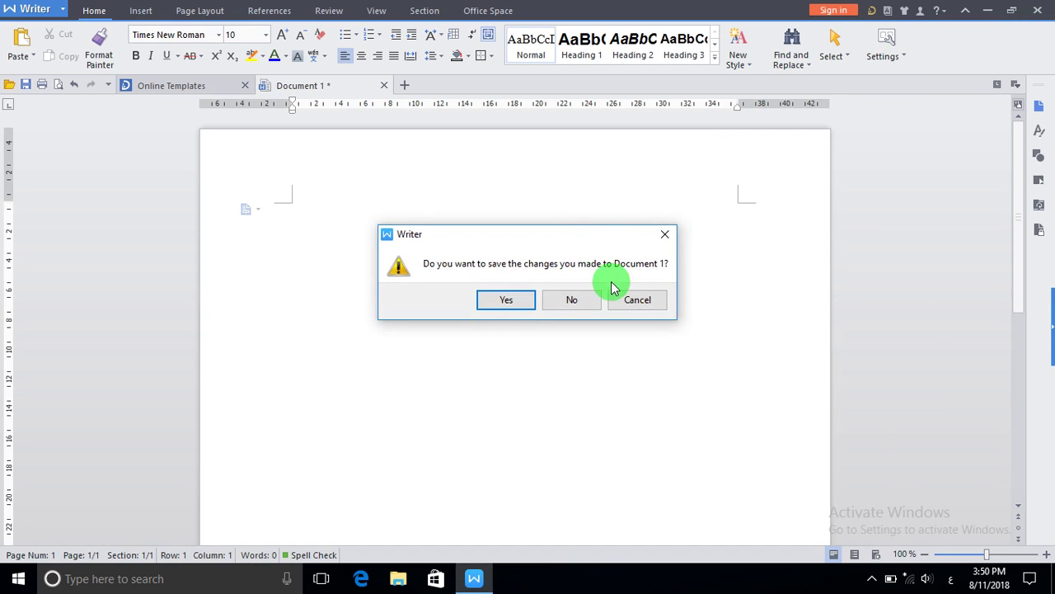
click(571, 299)
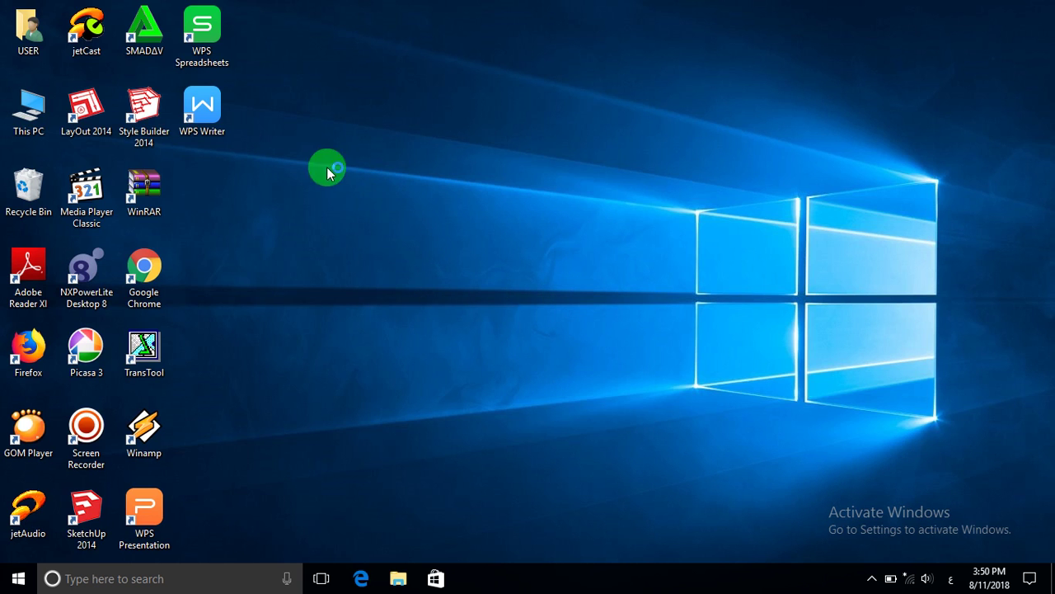